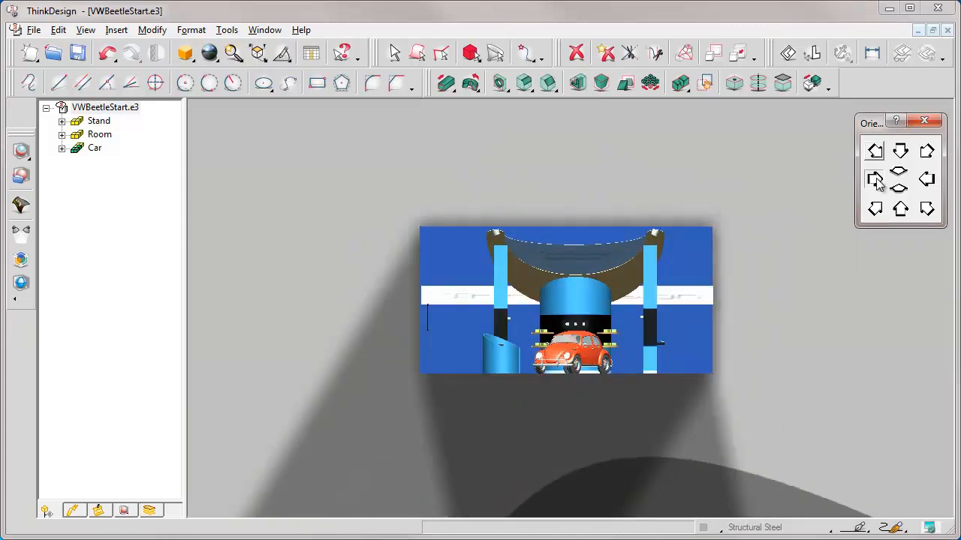
Step: Examine the exhibition scene from several orientations, finishing with a close look at the car's front end
{"action": "left_click", "coordinate": [875, 152]}
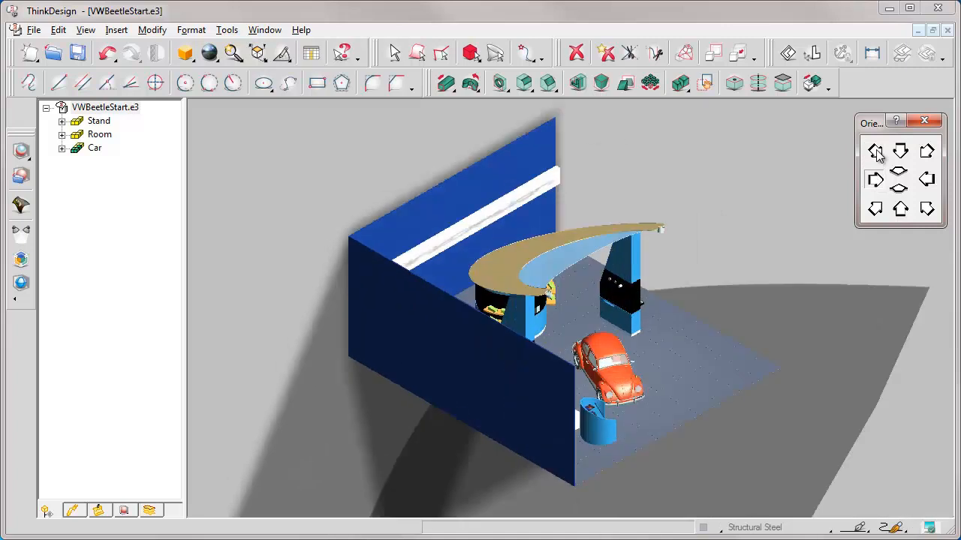
{"action": "left_click", "coordinate": [899, 189]}
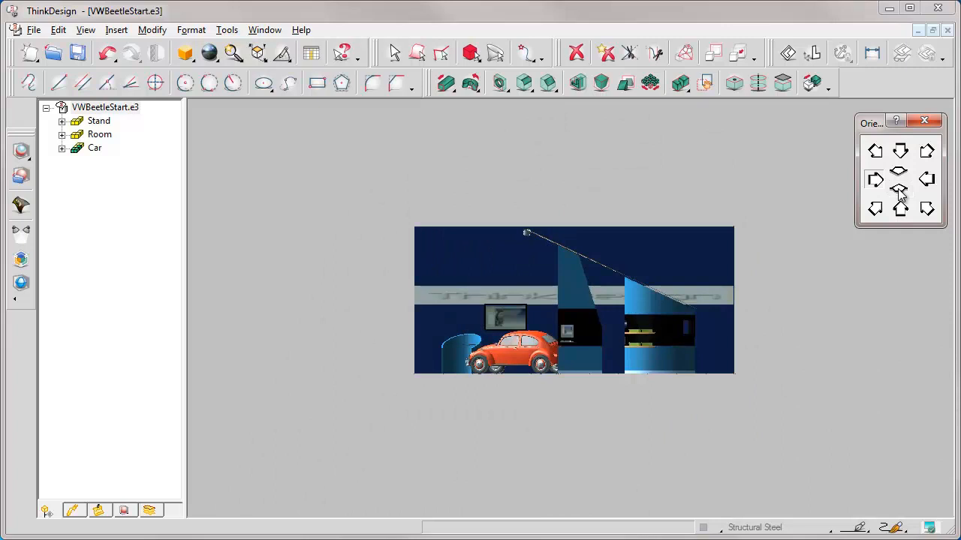
{"action": "left_click", "coordinate": [875, 209]}
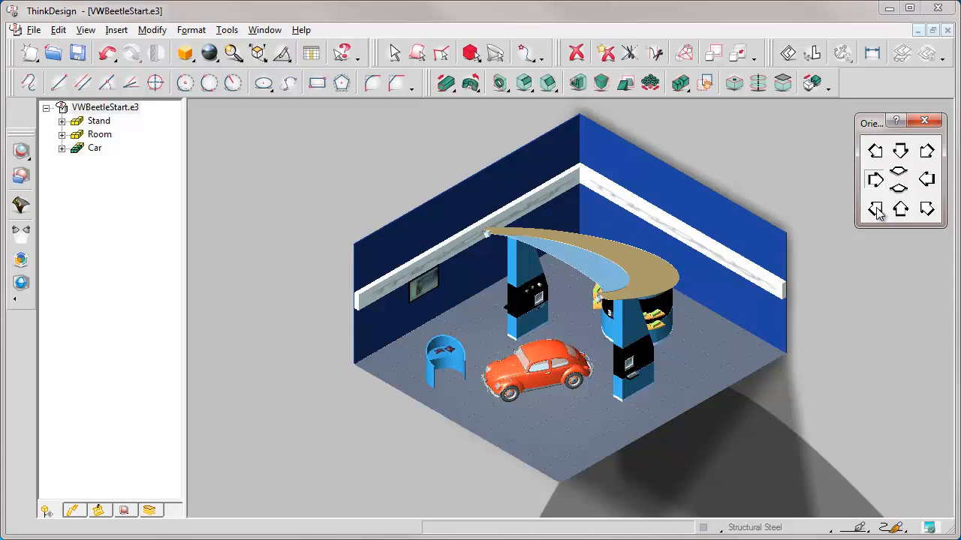
{"action": "left_click", "coordinate": [736, 160]}
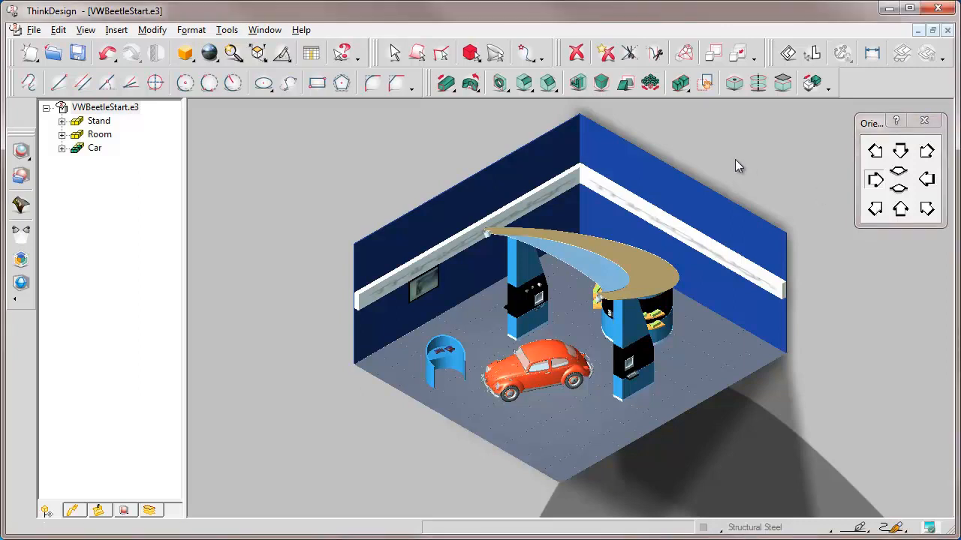
{"action": "key", "text": "Up"}
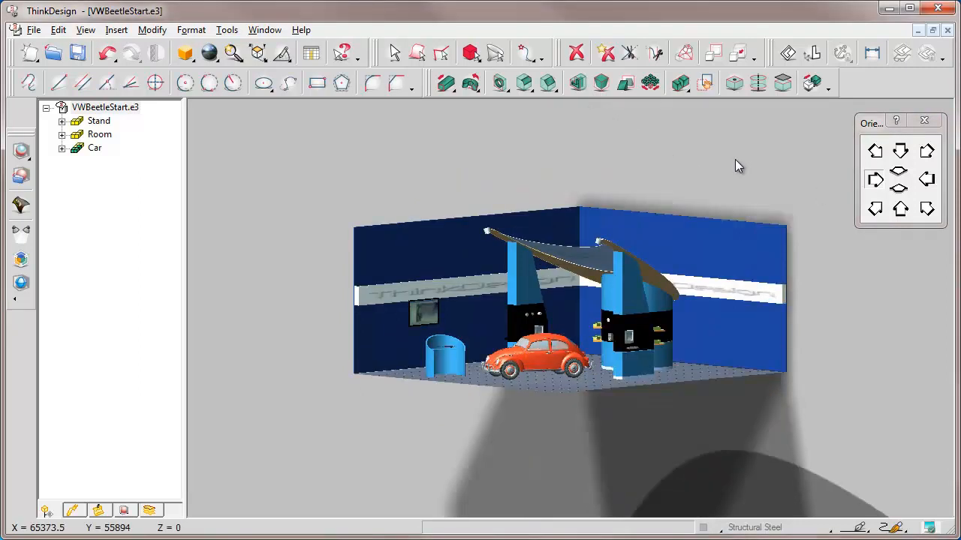
{"action": "key", "text": "Right"}
{"action": "key", "text": "Down"}
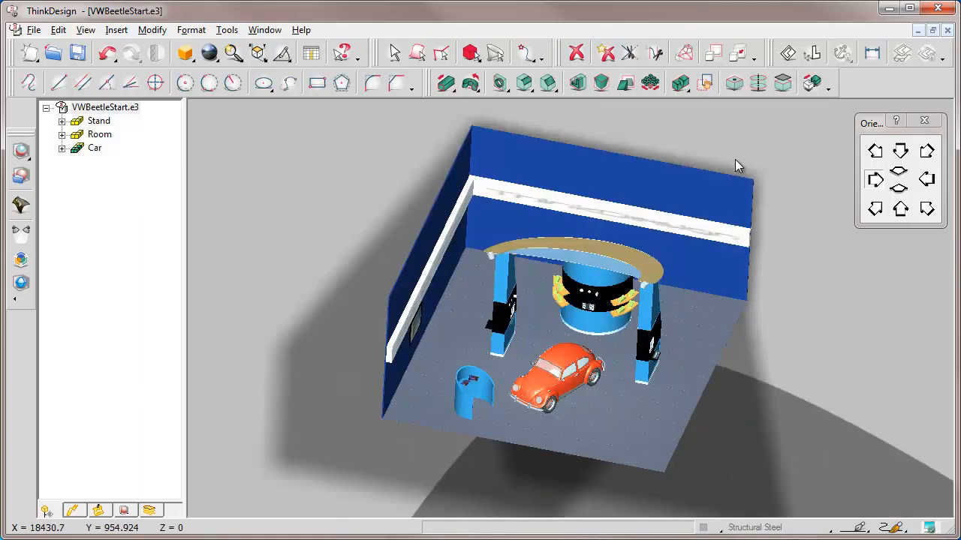
{"action": "left_click", "coordinate": [234, 55]}
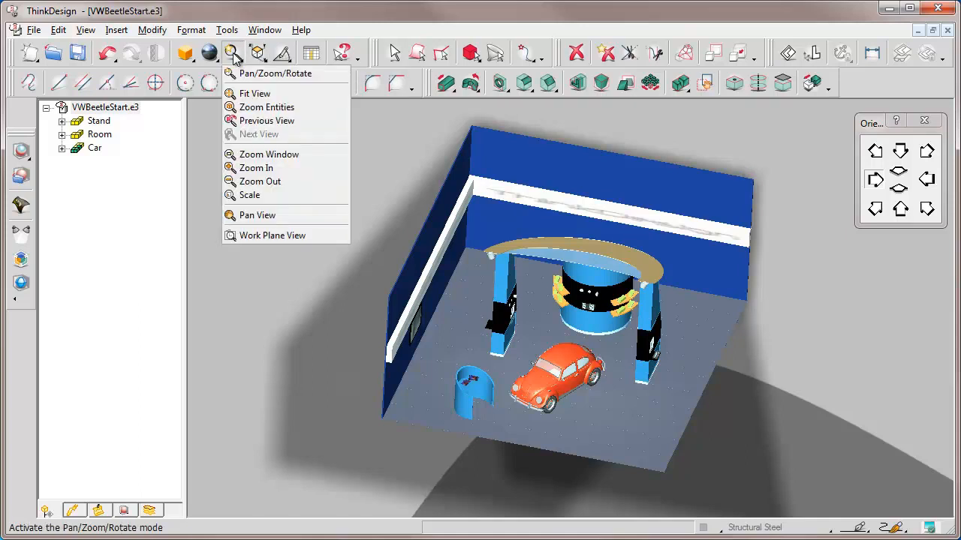
{"action": "left_click", "coordinate": [265, 154]}
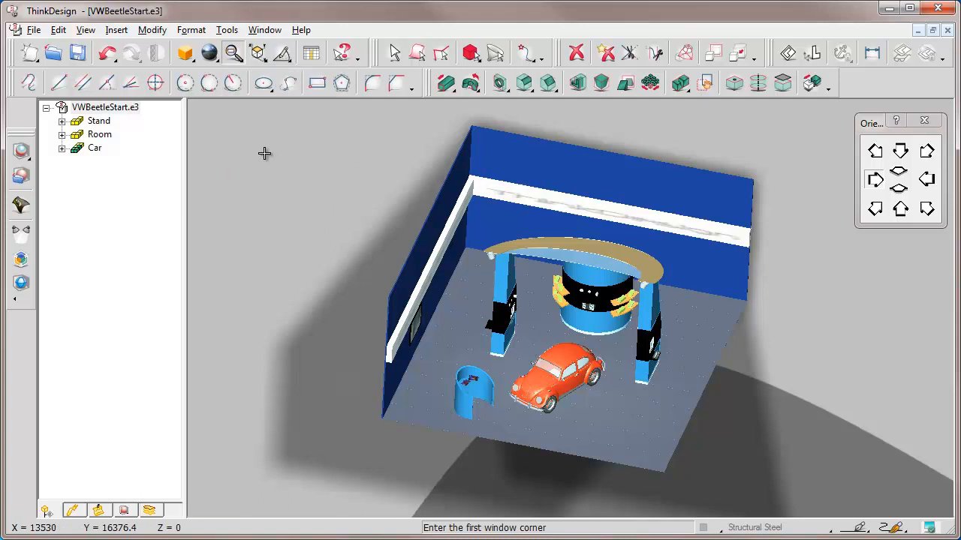
{"action": "left_click", "coordinate": [507, 373]}
{"action": "left_click", "coordinate": [568, 417]}
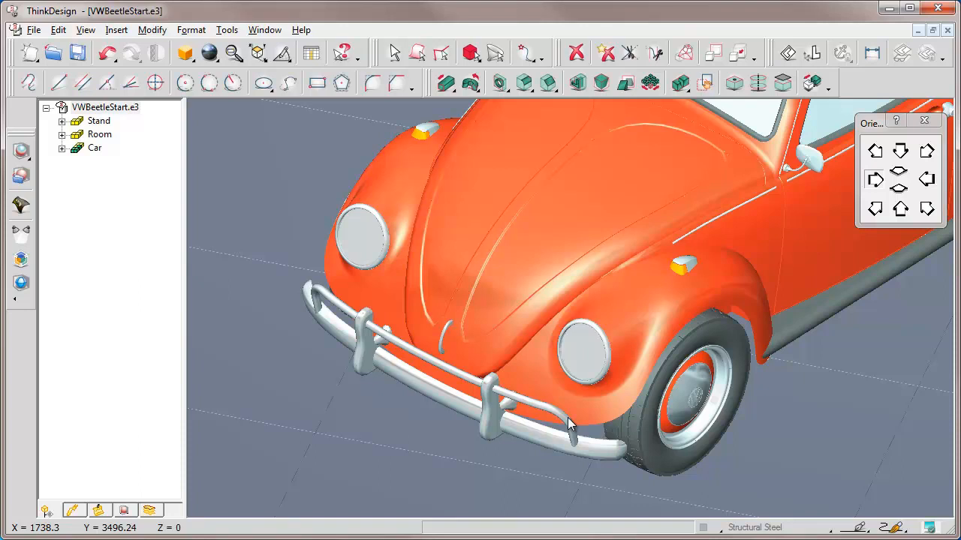
Step: Open the scene's DefaultLightStudio_HQR light studio for editing, widening the rendering tree to show full names
{"action": "left_click", "coordinate": [124, 512]}
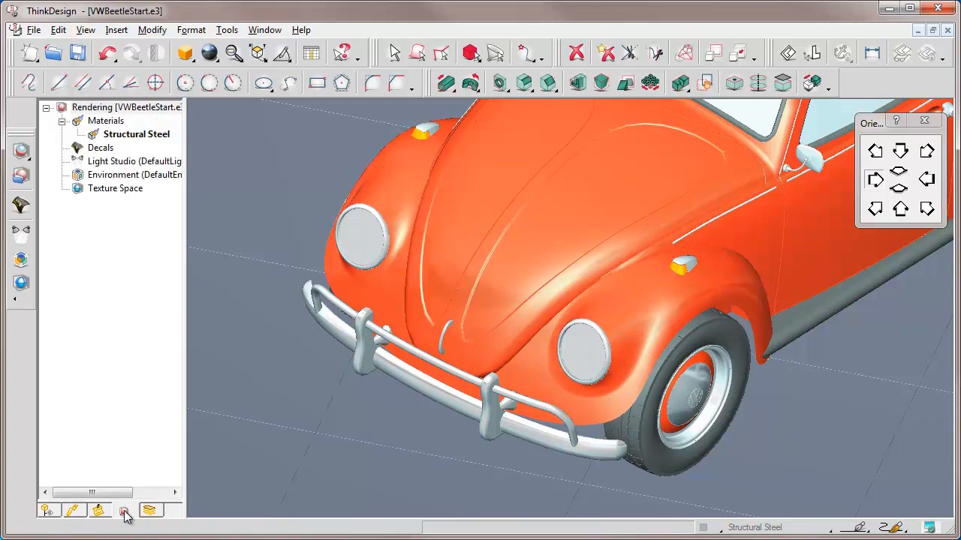
{"action": "left_click_drag", "start_coordinate": [186, 105], "coordinate": [247, 105]}
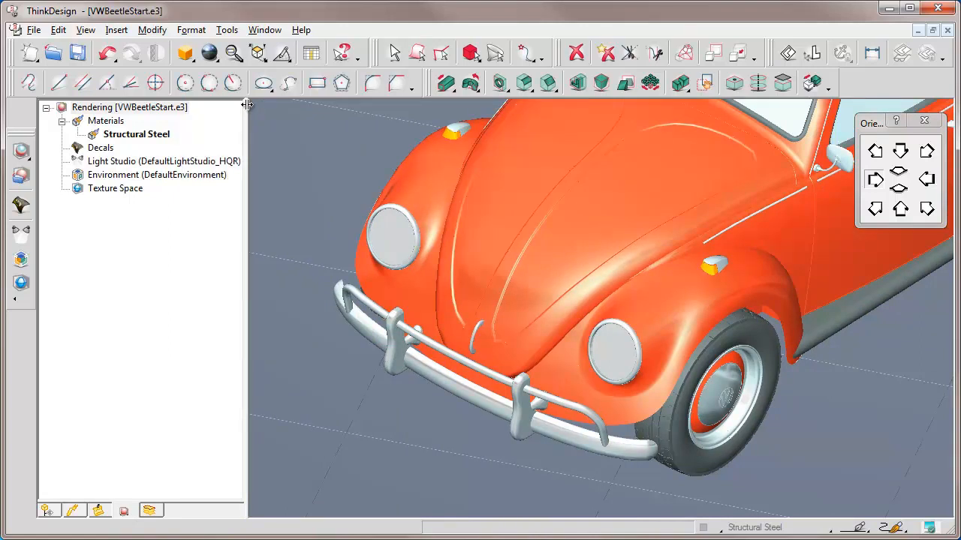
{"action": "right_click", "coordinate": [153, 163]}
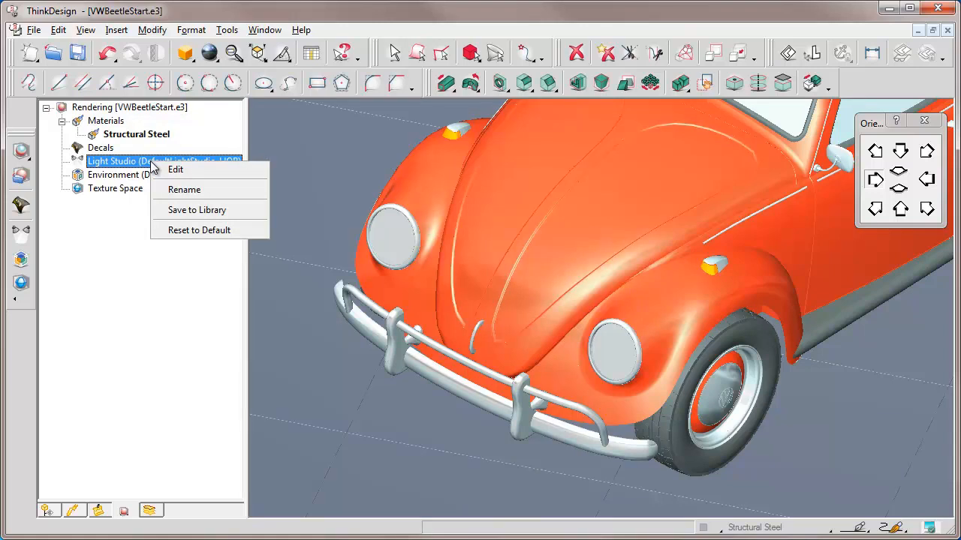
{"action": "left_click", "coordinate": [175, 171]}
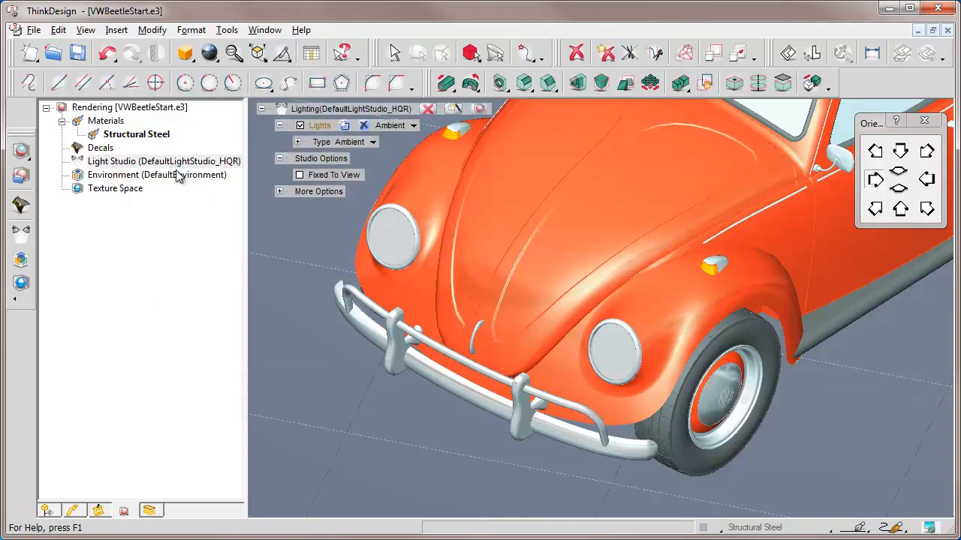
Step: Add a new light to the light studio and set its type to Point
{"action": "left_click", "coordinate": [346, 129]}
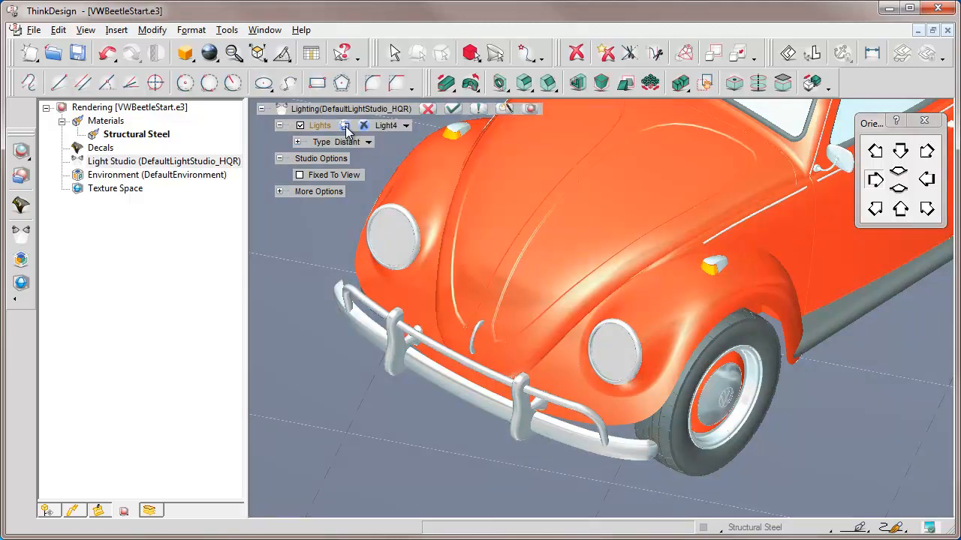
{"action": "left_click", "coordinate": [353, 142]}
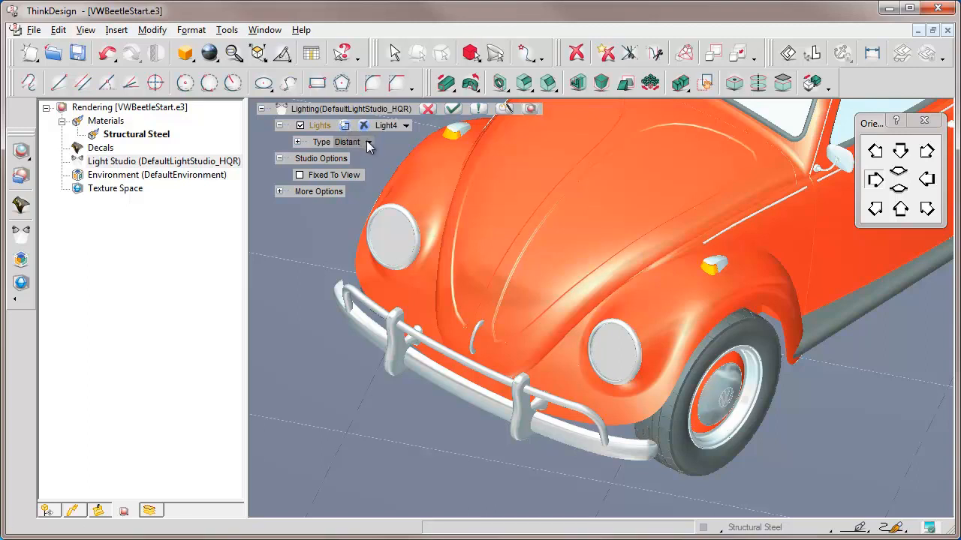
{"action": "left_click", "coordinate": [369, 144]}
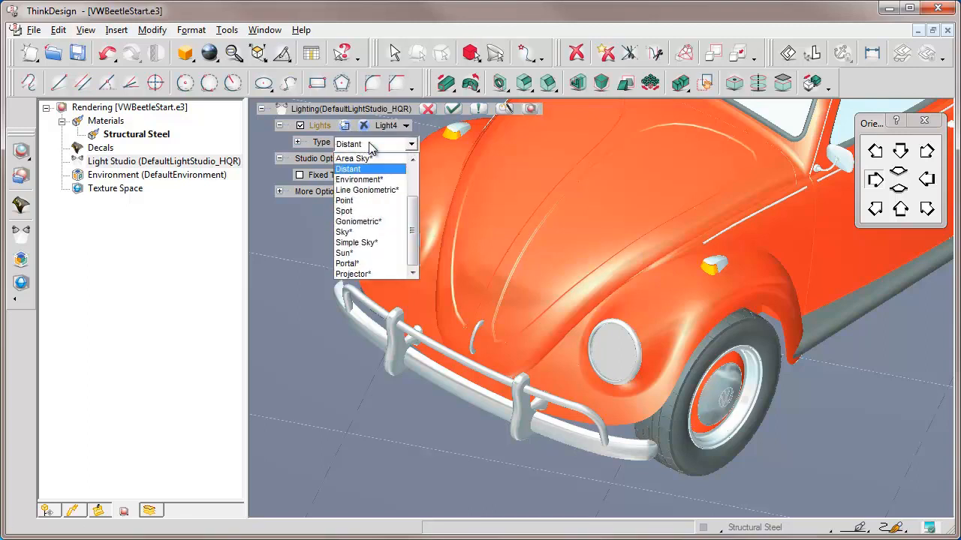
{"action": "left_click", "coordinate": [345, 201]}
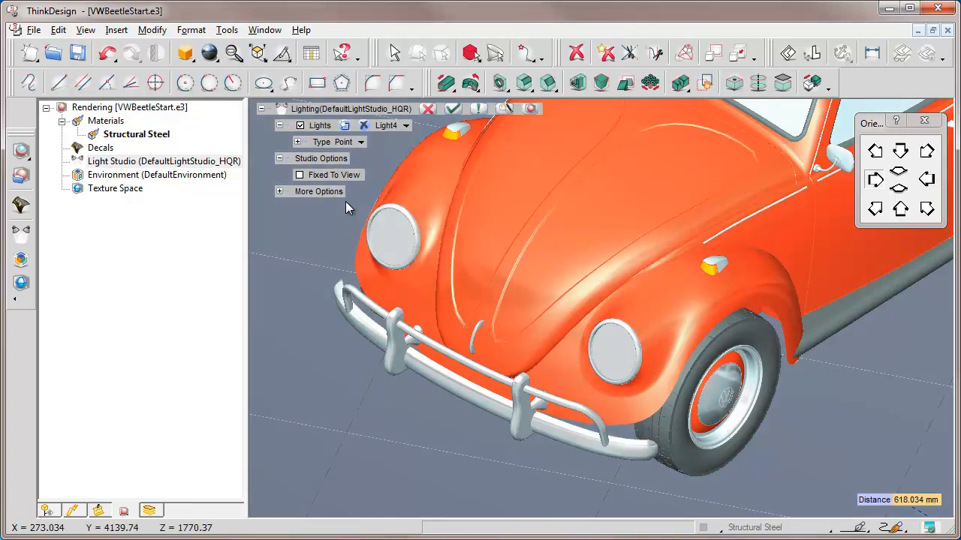
Step: Show the light handles and set the new point light's distance to 50 mm
{"action": "left_click", "coordinate": [279, 191]}
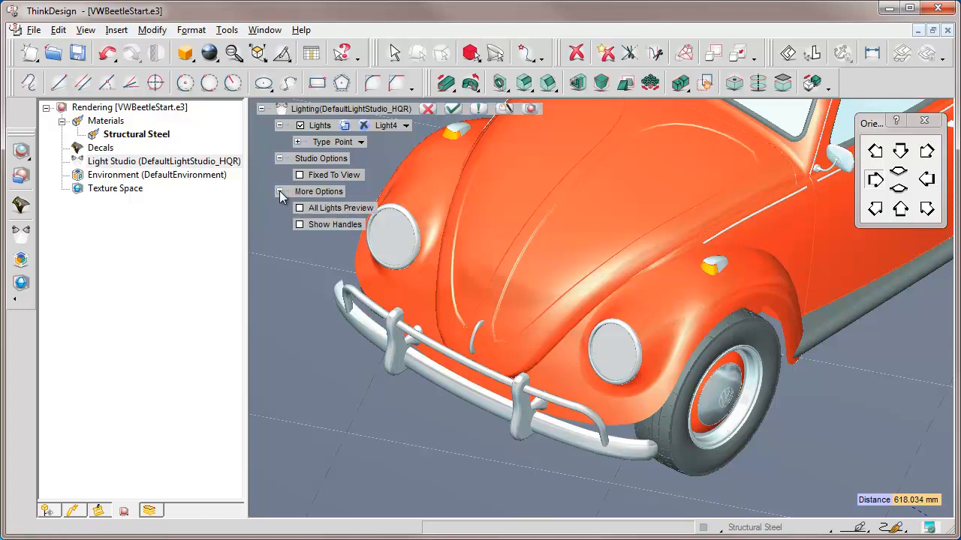
{"action": "left_click", "coordinate": [299, 224]}
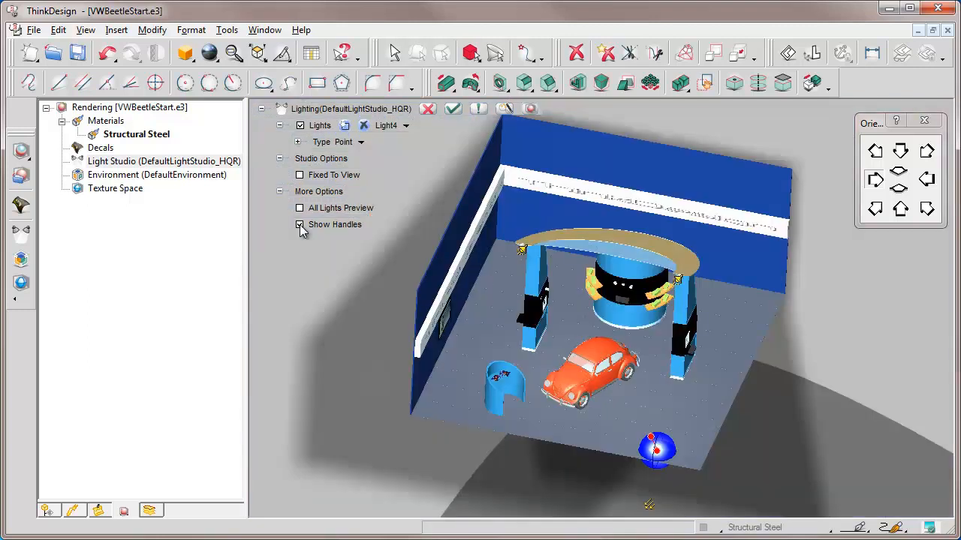
{"action": "left_click", "coordinate": [875, 211]}
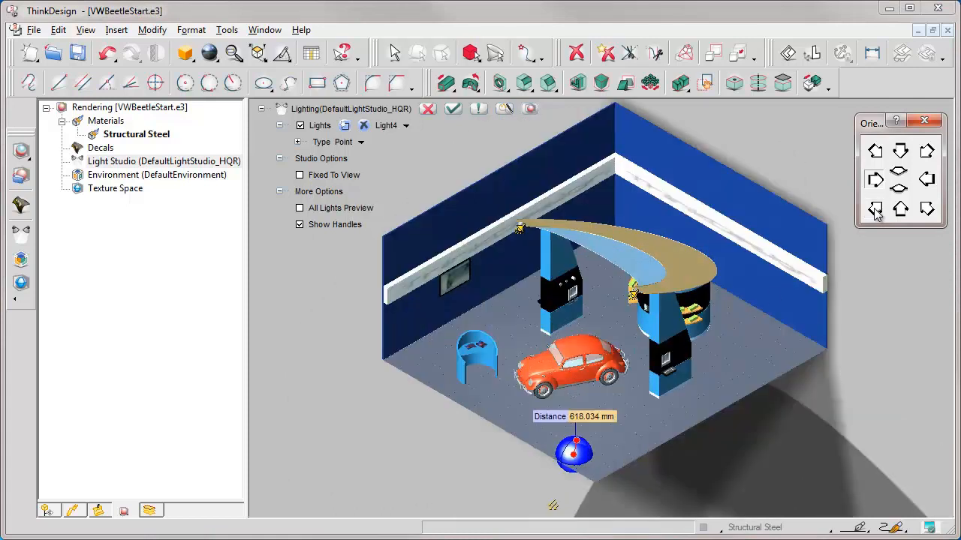
{"action": "left_click", "coordinate": [614, 419]}
{"action": "type", "text": "50"}
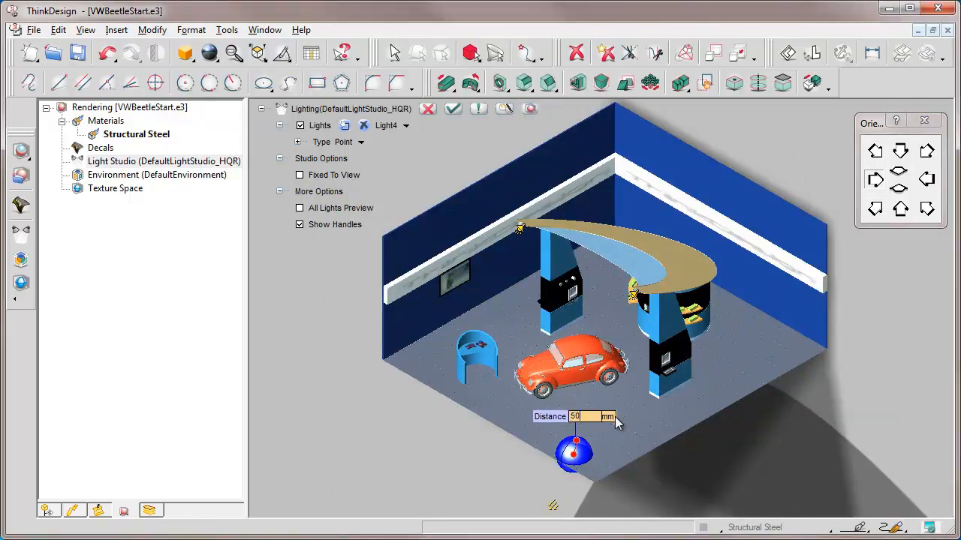
{"action": "key", "text": "Return"}
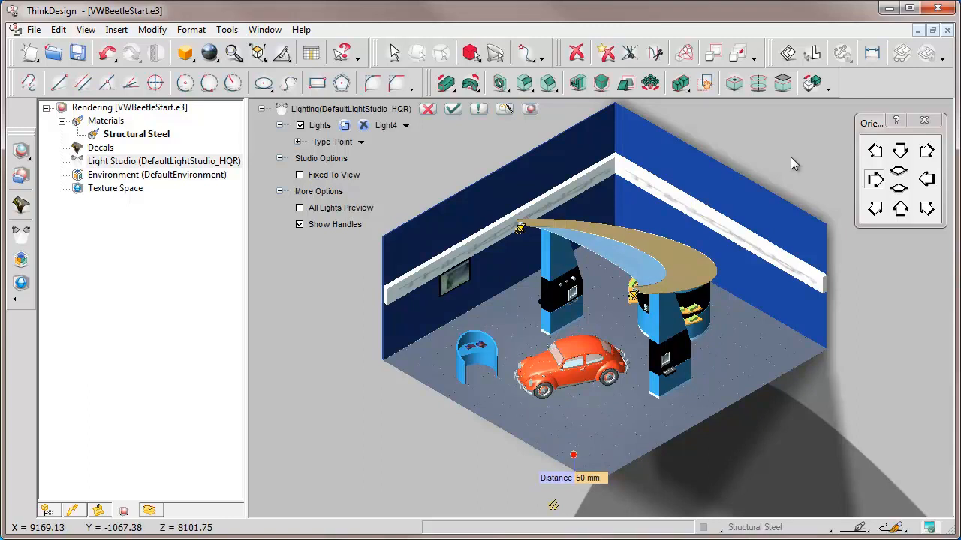
Step: Place the point light at the centre of the headlight nearest the front wheel in view
{"action": "key", "text": "Right"}
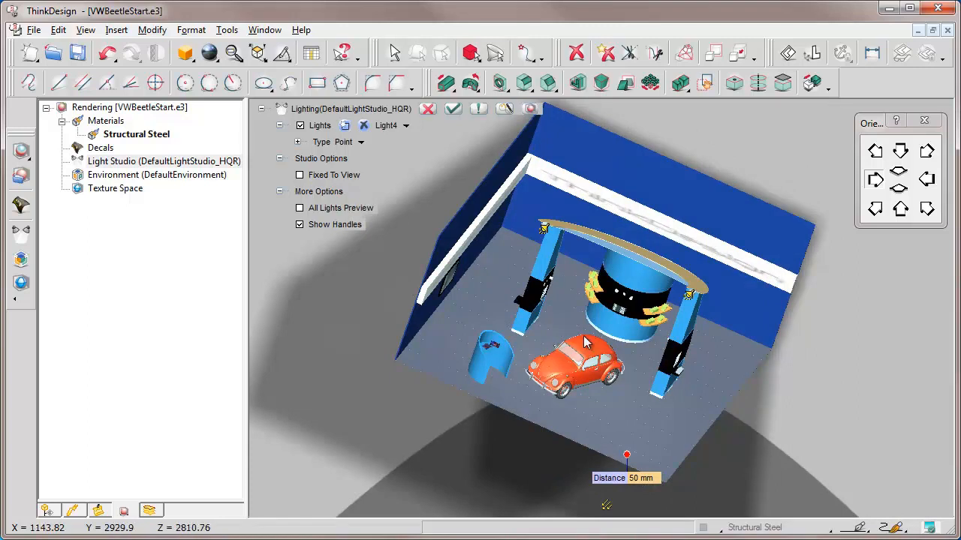
{"action": "key", "text": "ctrl+w"}
{"action": "left_click", "coordinate": [546, 368]}
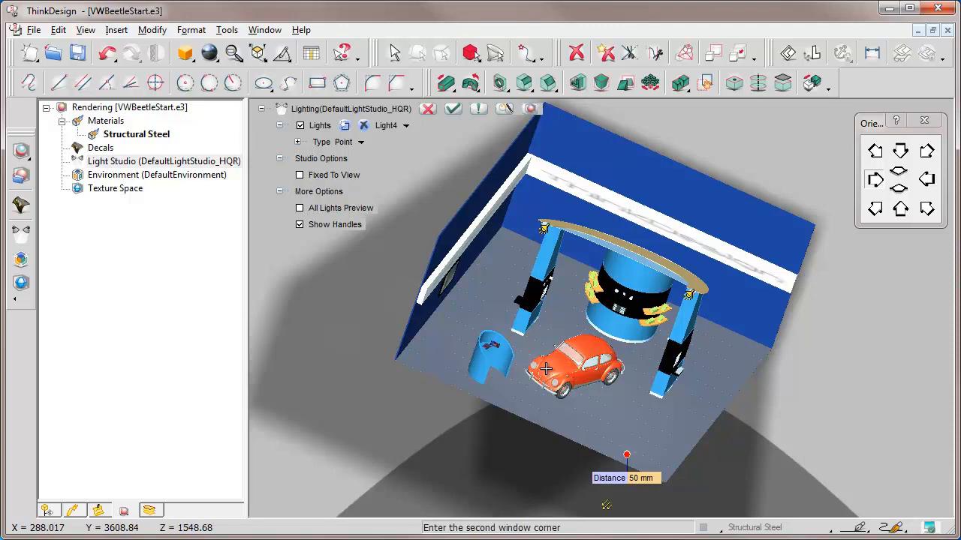
{"action": "left_click", "coordinate": [649, 461]}
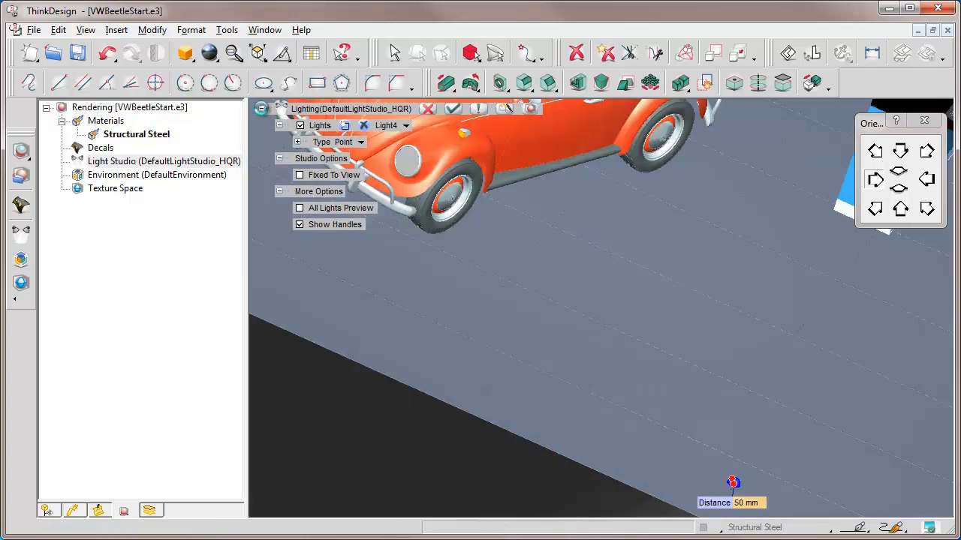
{"action": "left_click", "coordinate": [261, 110]}
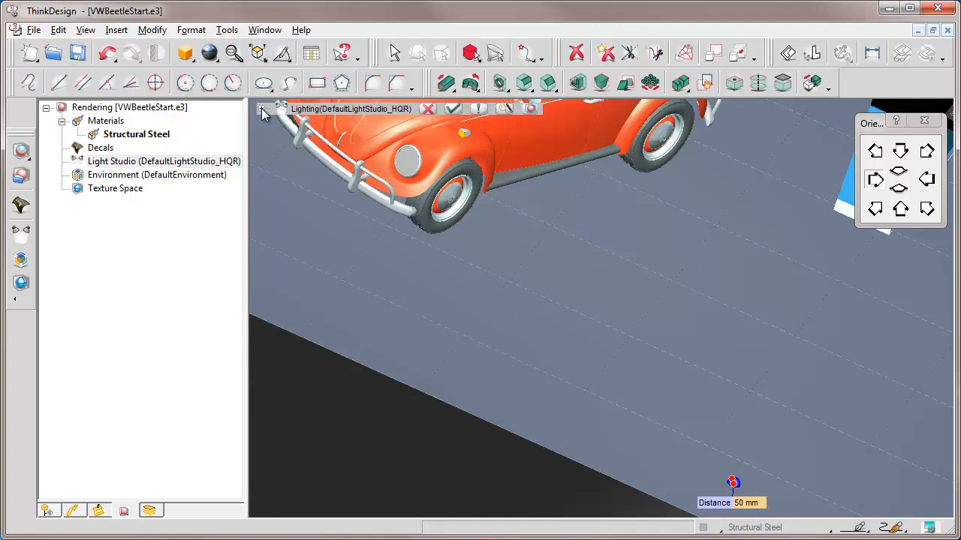
{"action": "left_click", "coordinate": [407, 161]}
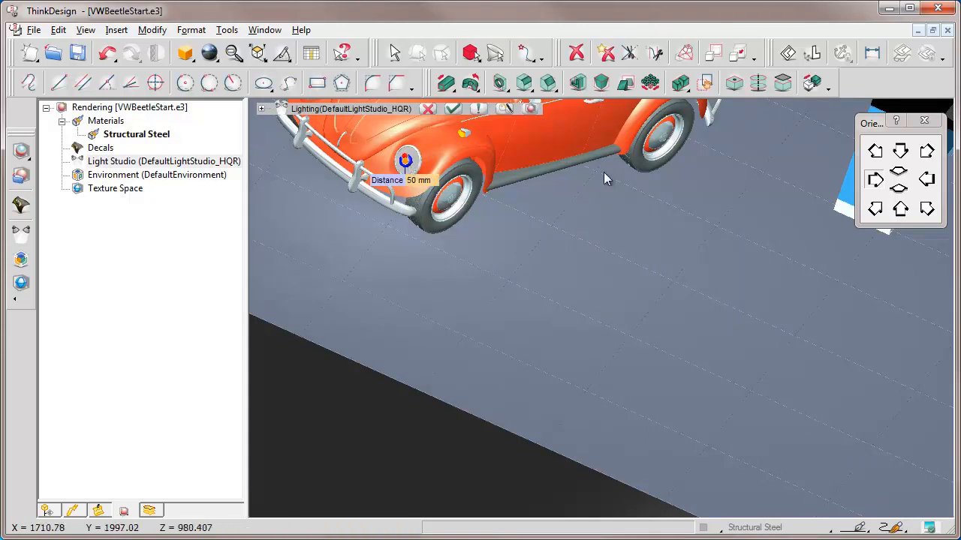
Step: Check the point light's position at the headlight from the side and set its distance to 200 mm
{"action": "left_click", "coordinate": [899, 190]}
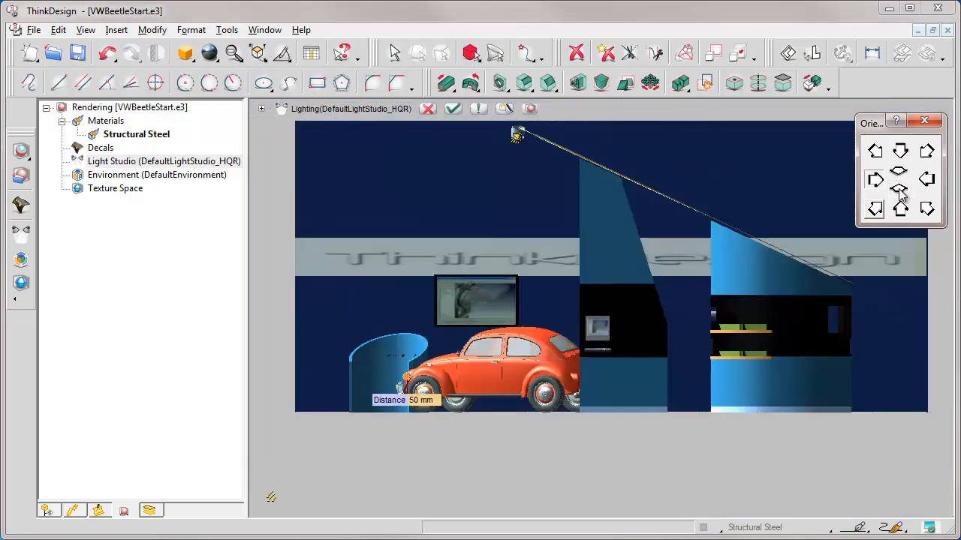
{"action": "key", "text": "ctrl+w"}
{"action": "left_click", "coordinate": [411, 381]}
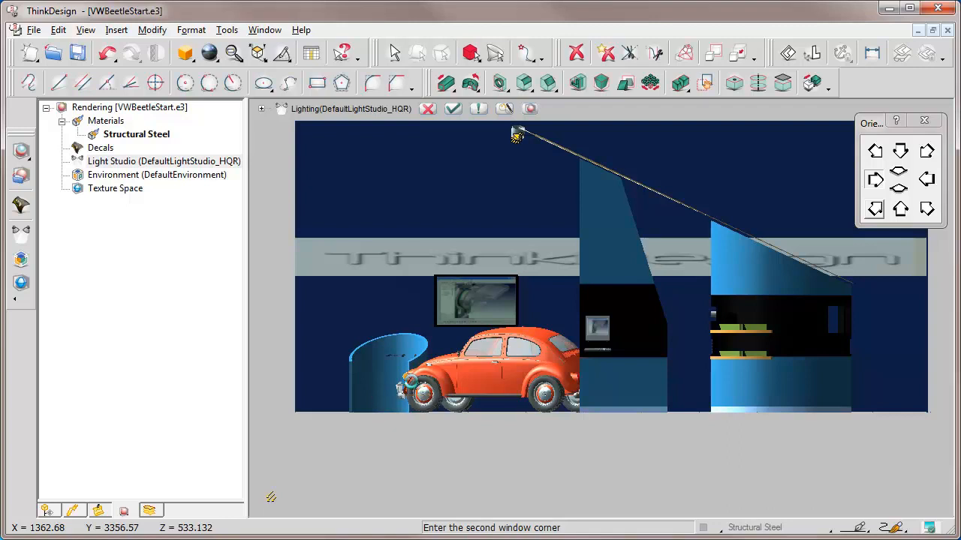
{"action": "left_click", "coordinate": [412, 381]}
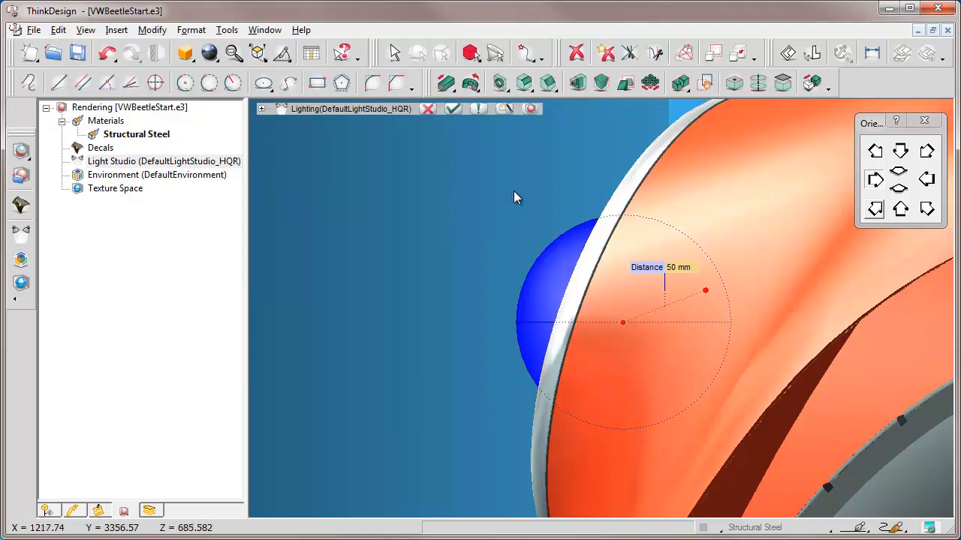
{"action": "key", "text": "Right"}
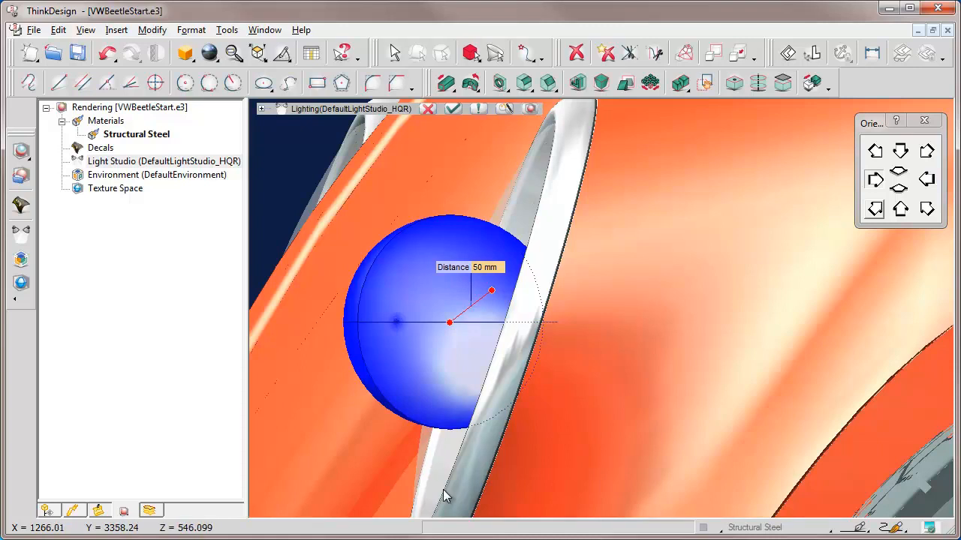
{"action": "left_click", "coordinate": [491, 269]}
{"action": "key", "text": "BackSpace"}
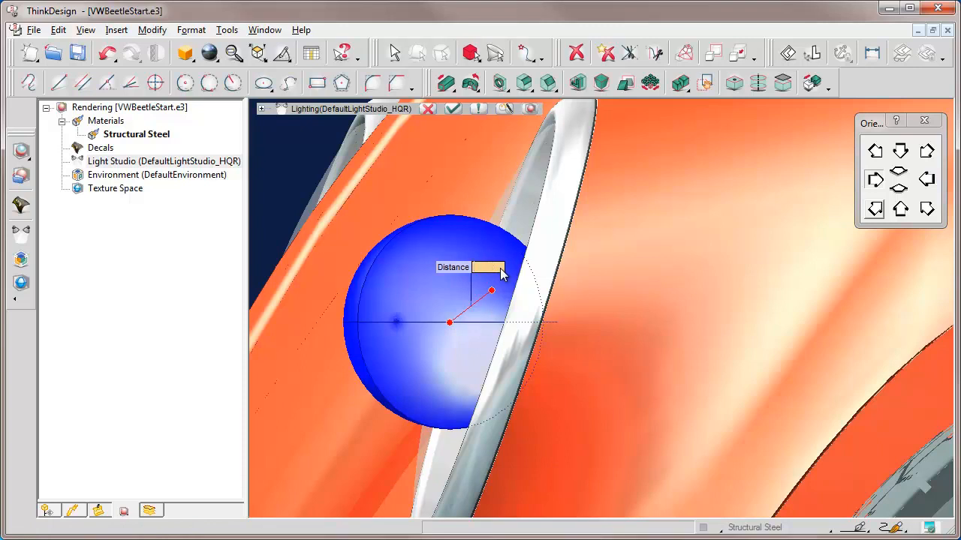
{"action": "type", "text": "200"}
{"action": "key", "text": "Return"}
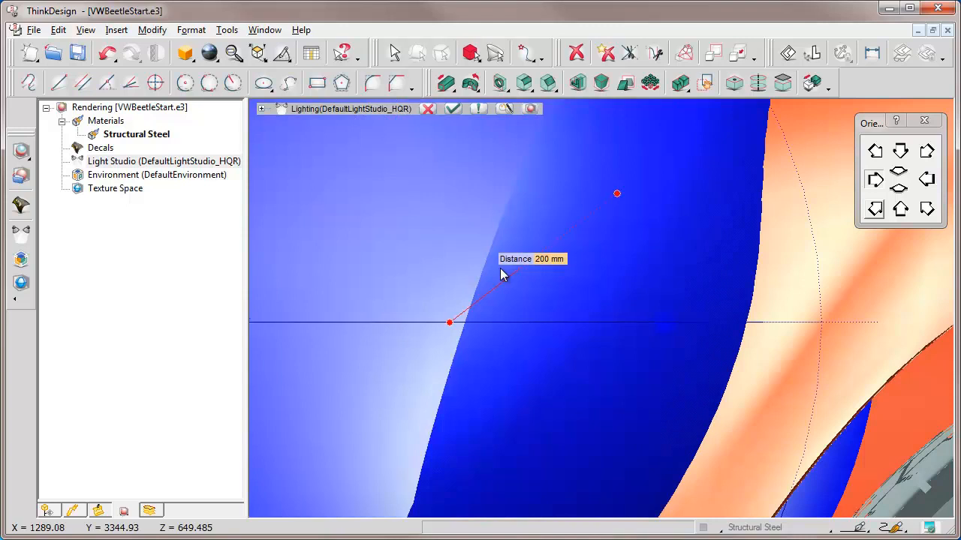
{"action": "left_click", "coordinate": [234, 54]}
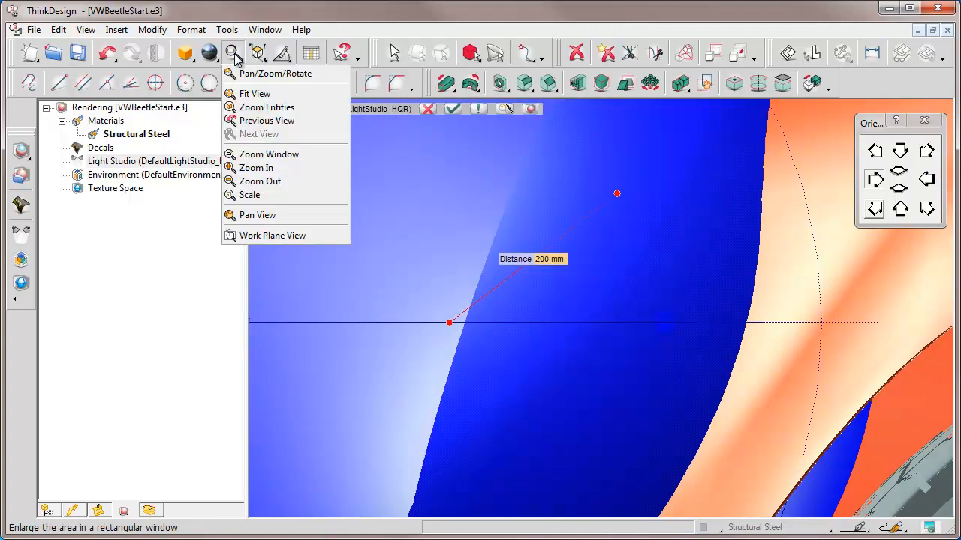
{"action": "left_click", "coordinate": [249, 94]}
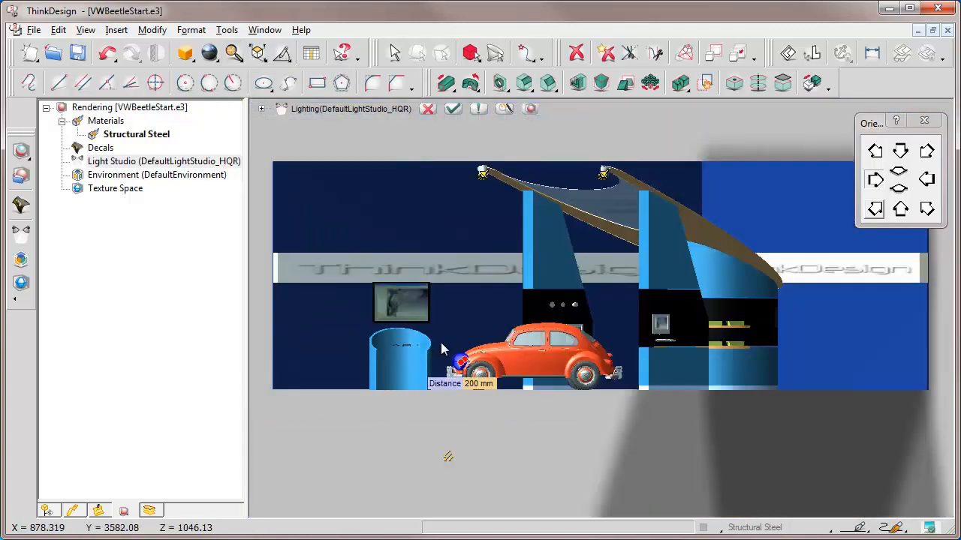
Step: Set the headlight point light's falloff to Unclamped Inverse in its advanced options
{"action": "key", "text": "w"}
{"action": "left_click", "coordinate": [483, 392]}
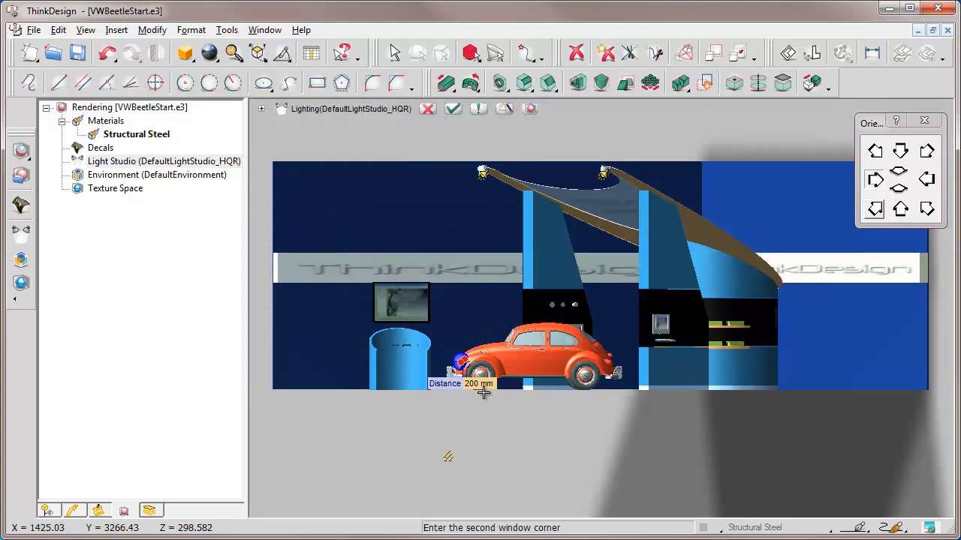
{"action": "left_click", "coordinate": [482, 392]}
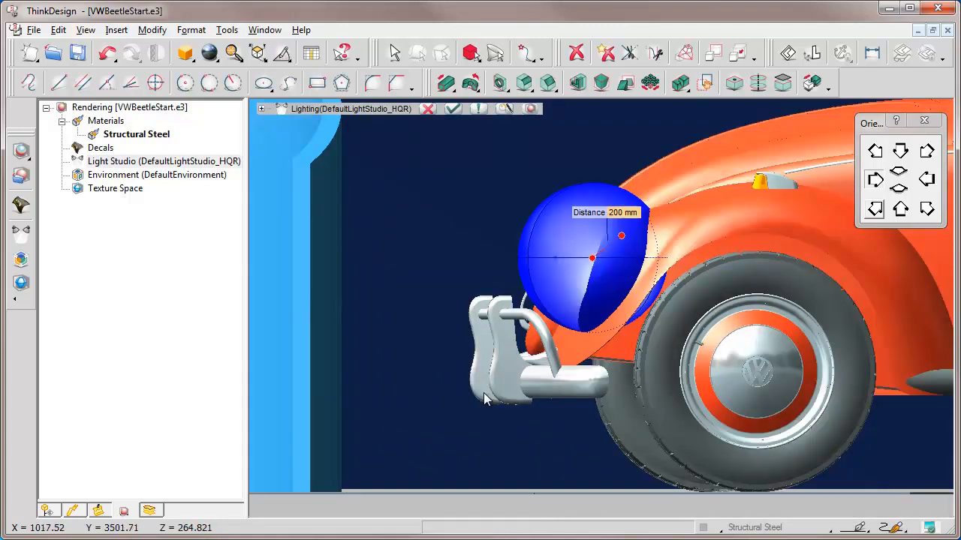
{"action": "left_click", "coordinate": [261, 109]}
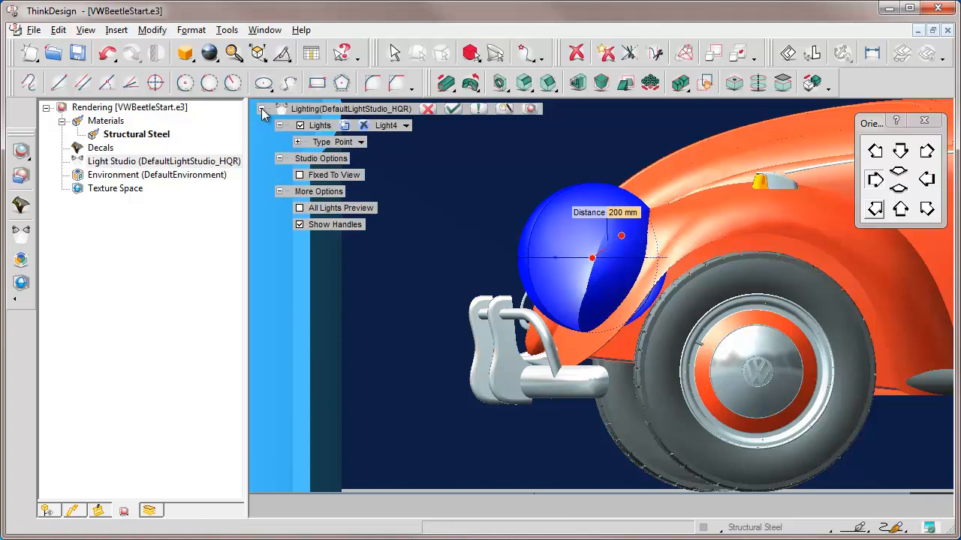
{"action": "left_click", "coordinate": [297, 141]}
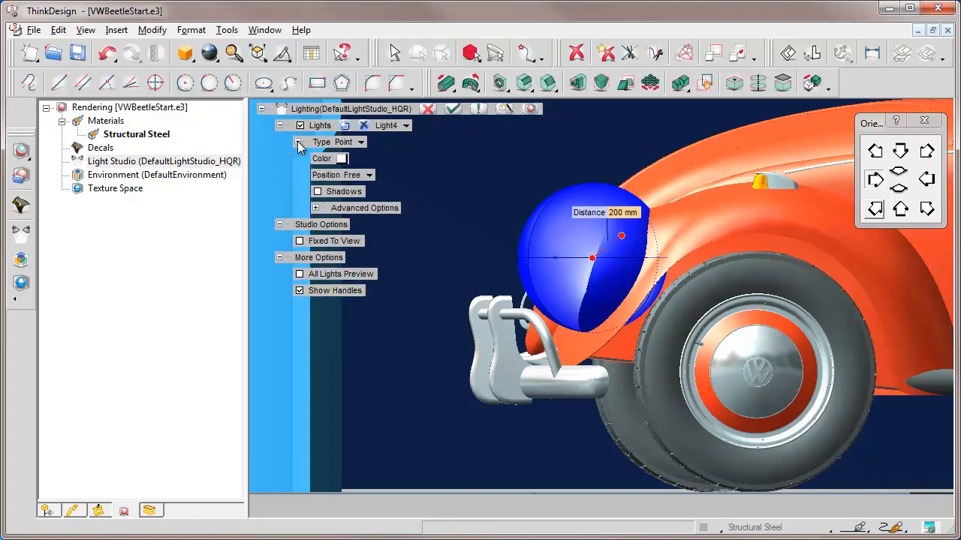
{"action": "left_click", "coordinate": [315, 208]}
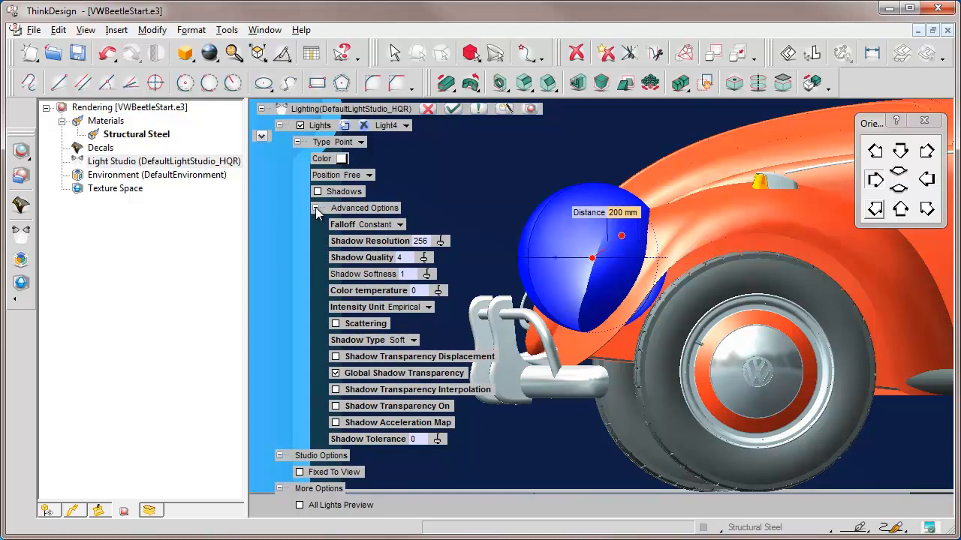
{"action": "left_click", "coordinate": [400, 228]}
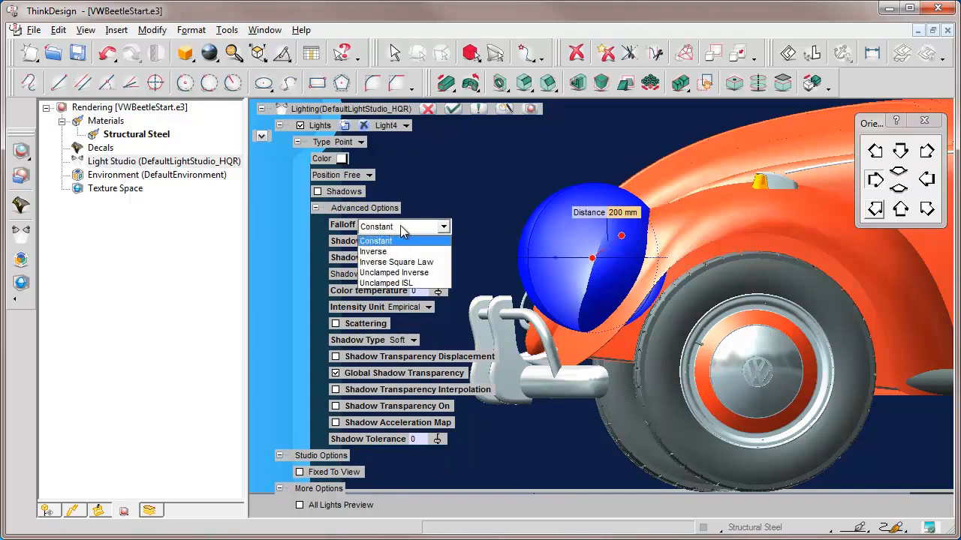
{"action": "left_click", "coordinate": [390, 273]}
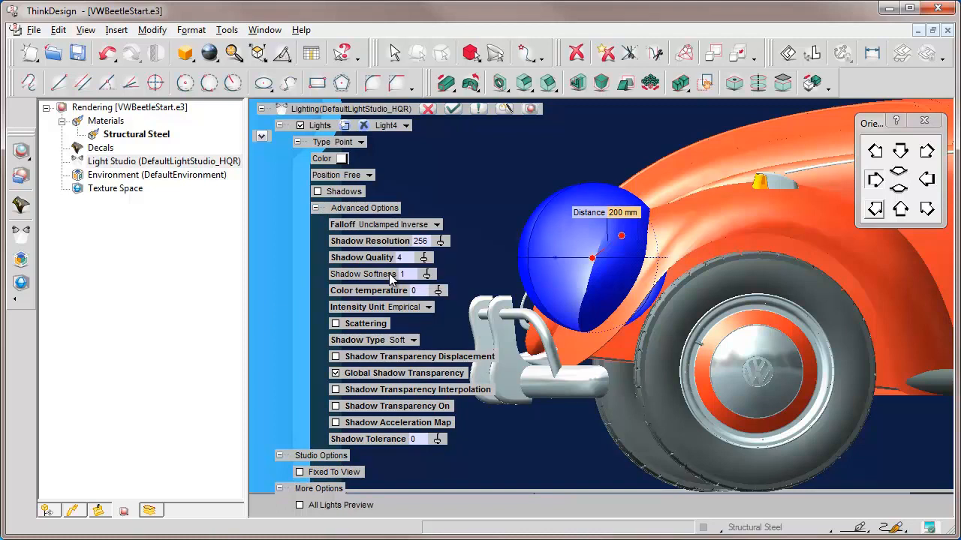
Step: Set the headlight point light's color temperature to 2000 and enable its shadows
{"action": "left_click", "coordinate": [420, 292]}
{"action": "type", "text": "2000"}
{"action": "key", "text": "Return"}
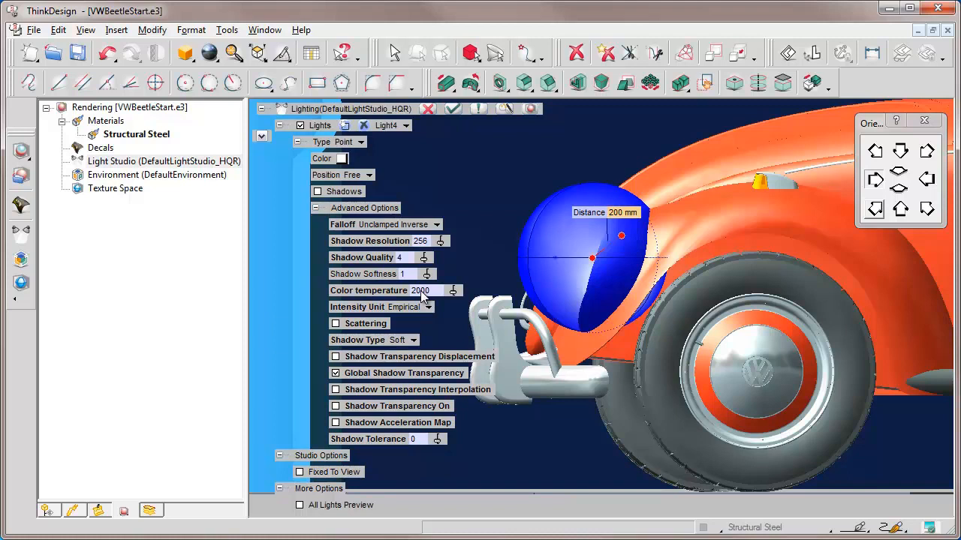
{"action": "left_click", "coordinate": [315, 208]}
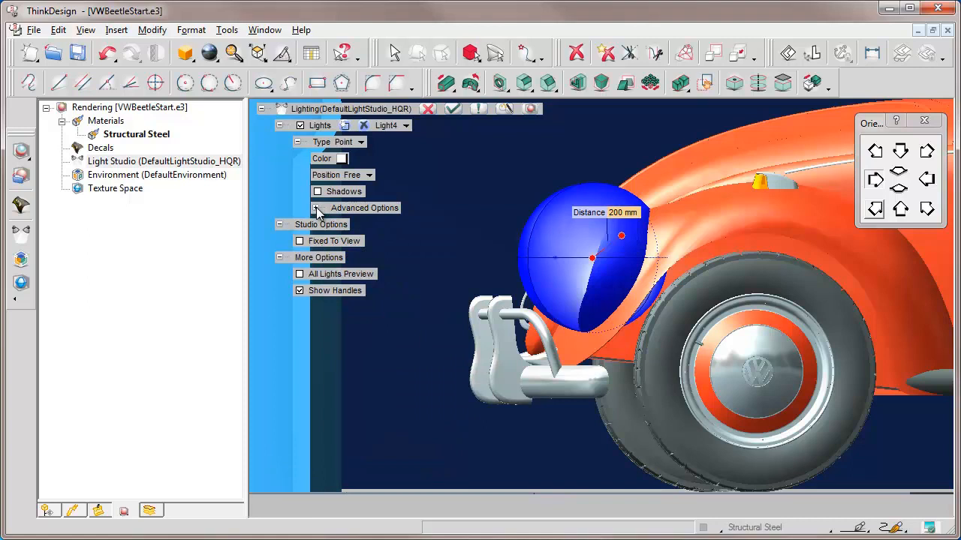
{"action": "left_click", "coordinate": [317, 191]}
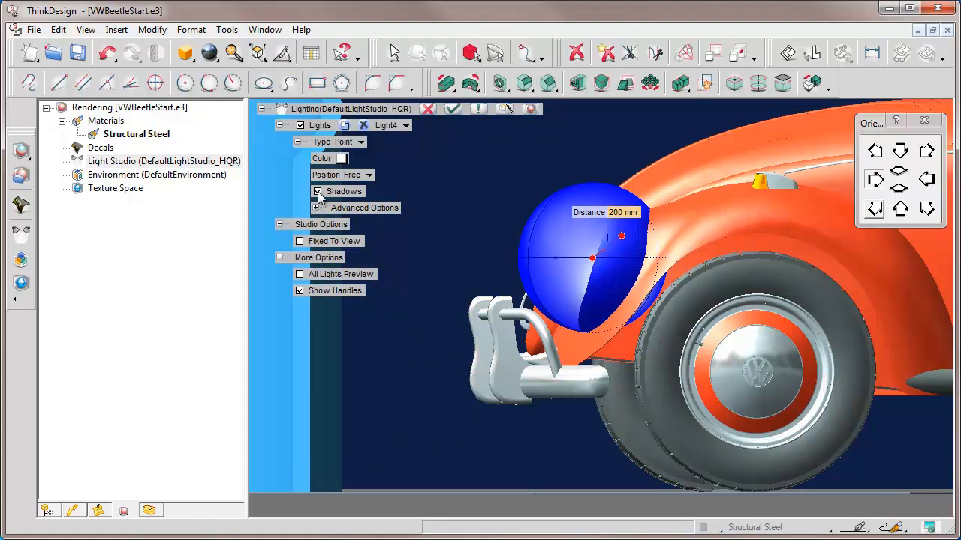
Step: Turn off the distant lights Light1 and Light0 and apply the light studio changes
{"action": "left_click", "coordinate": [406, 126]}
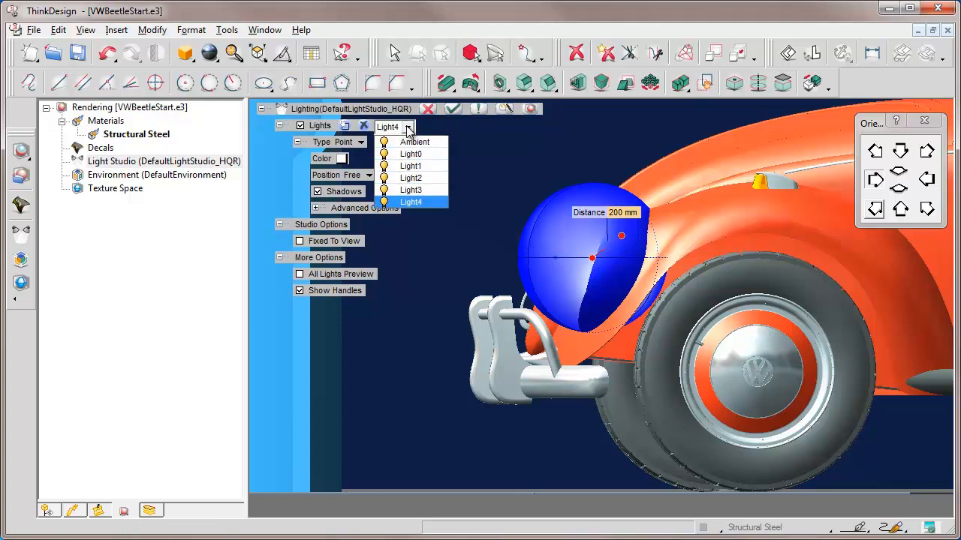
{"action": "left_click", "coordinate": [410, 166]}
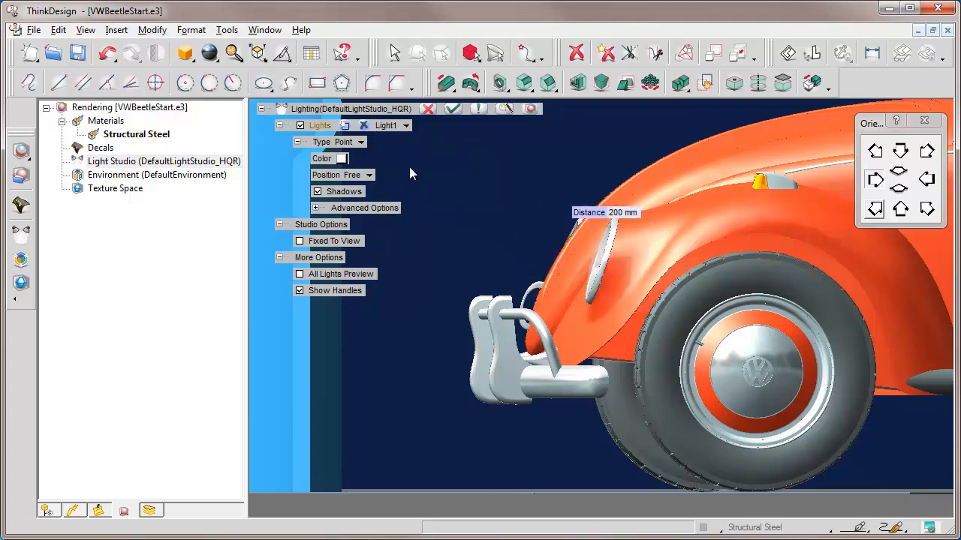
{"action": "left_click", "coordinate": [300, 126]}
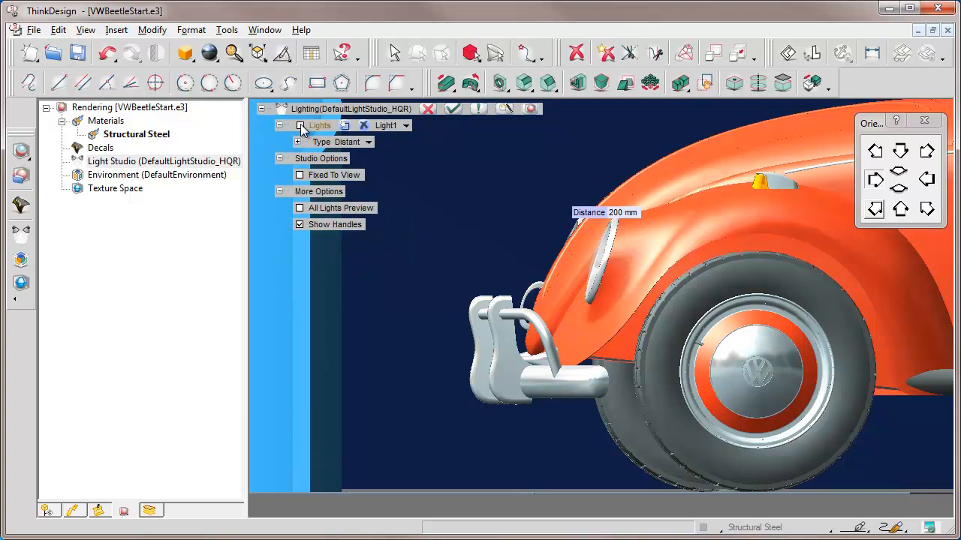
{"action": "left_click", "coordinate": [406, 126]}
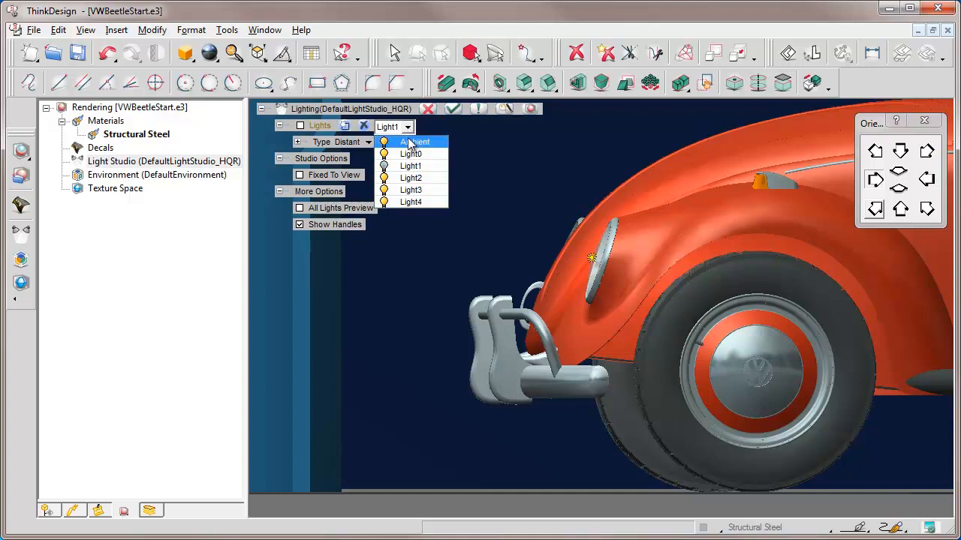
{"action": "left_click", "coordinate": [410, 154]}
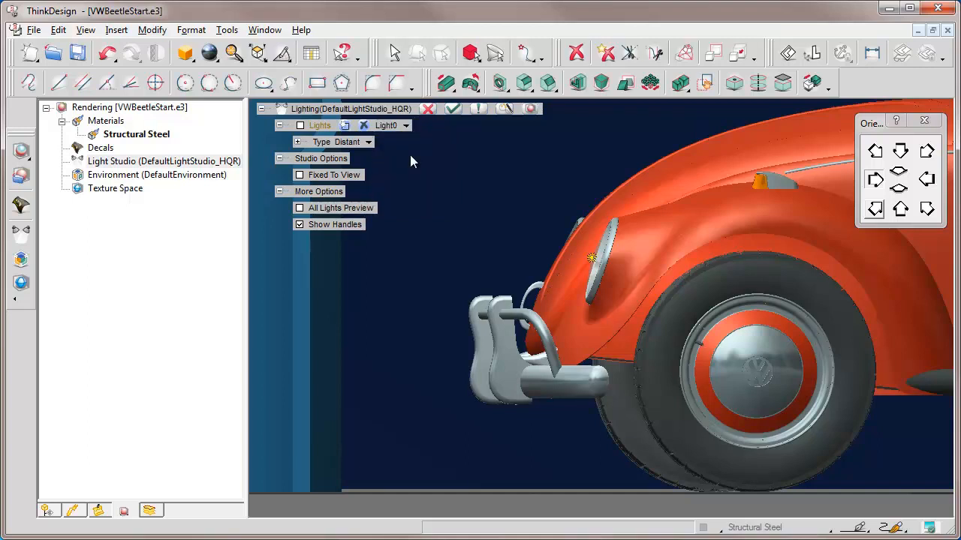
{"action": "left_click", "coordinate": [301, 126]}
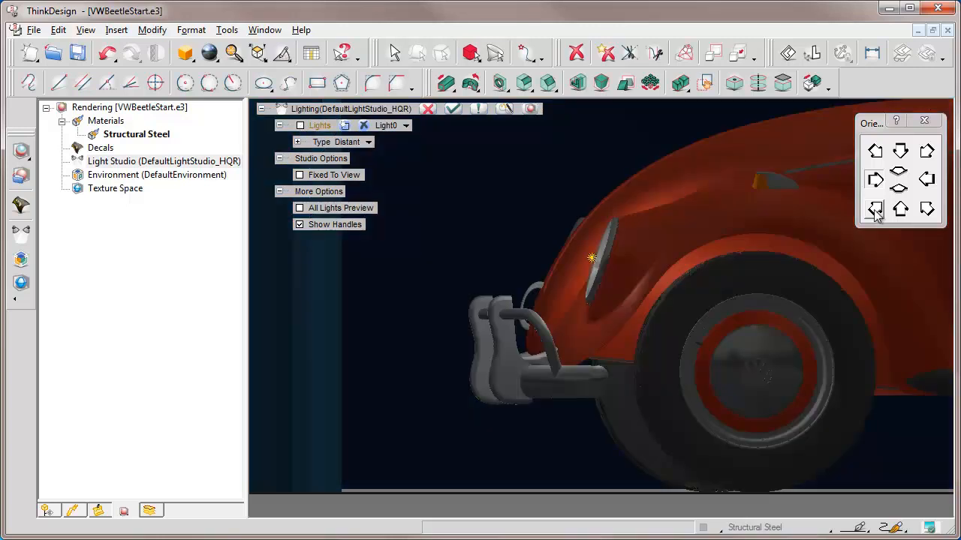
{"action": "left_click", "coordinate": [875, 211]}
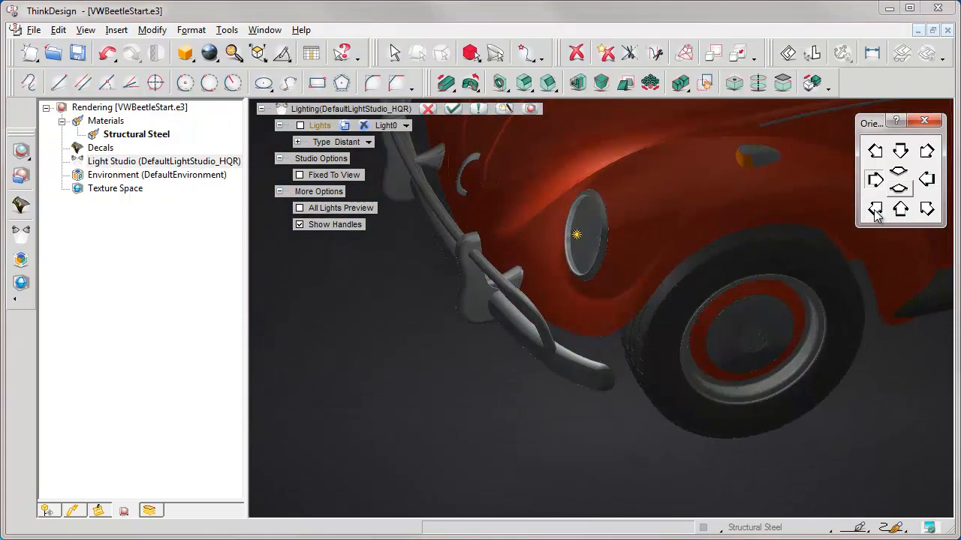
{"action": "left_click", "coordinate": [875, 211]}
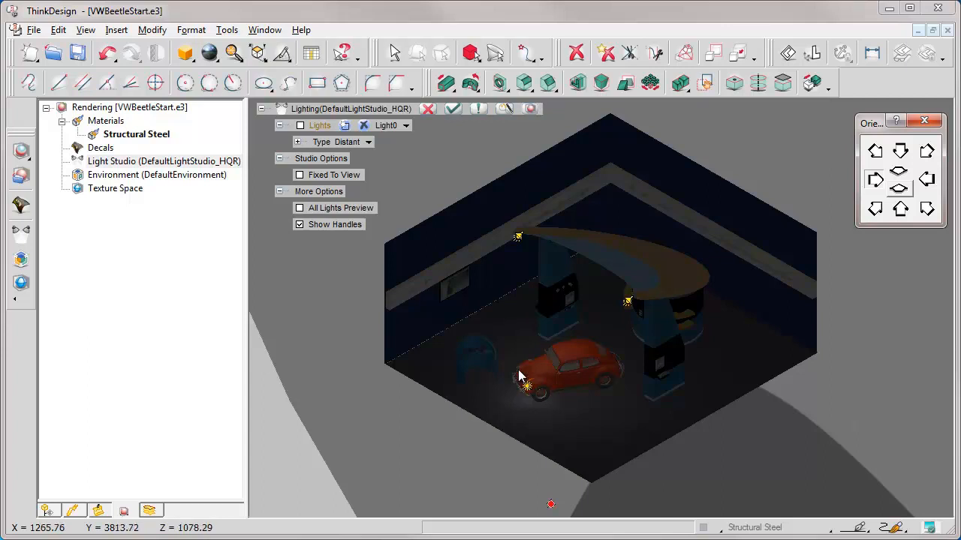
{"action": "left_click", "coordinate": [453, 110]}
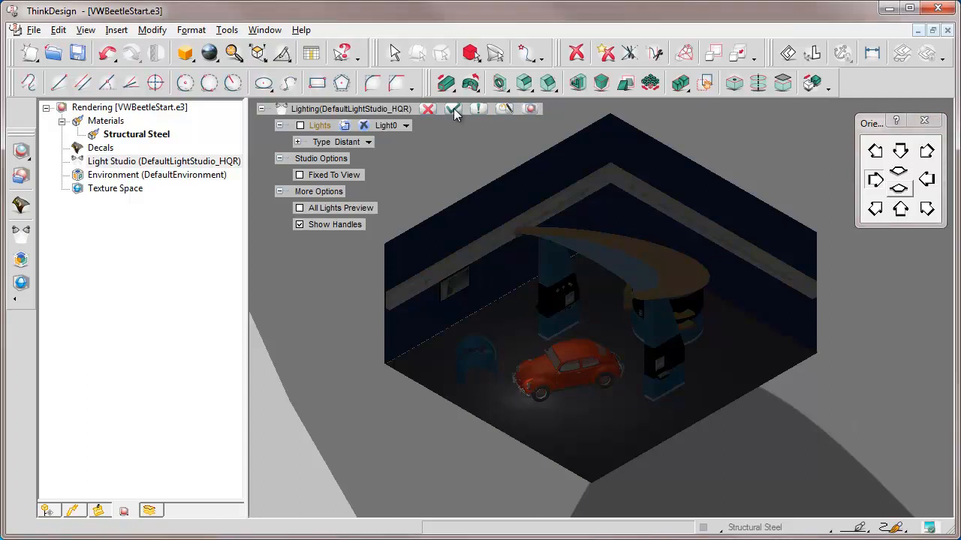
{"action": "left_click", "coordinate": [453, 110]}
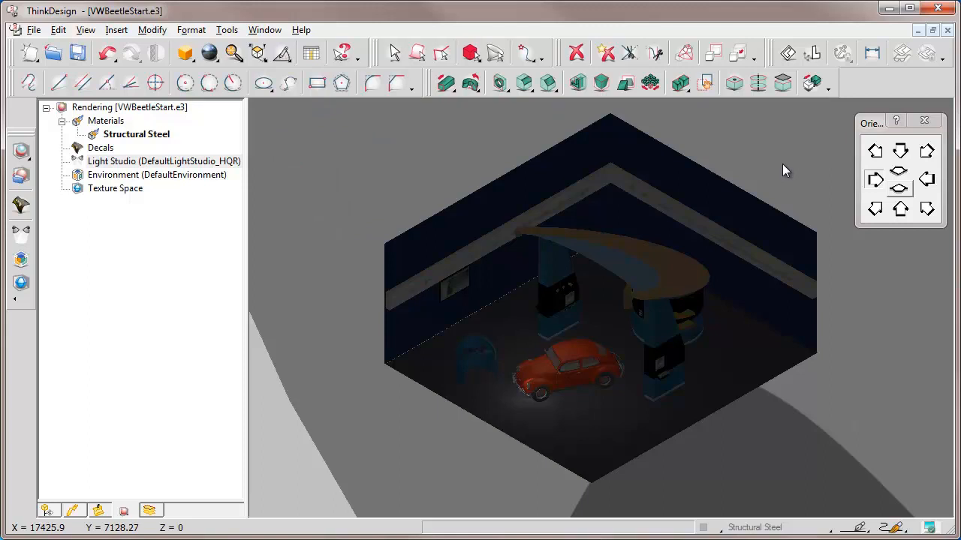
Step: Render a preview of the Beetle seen close up from its front headlight side
{"action": "key", "text": "Right"}
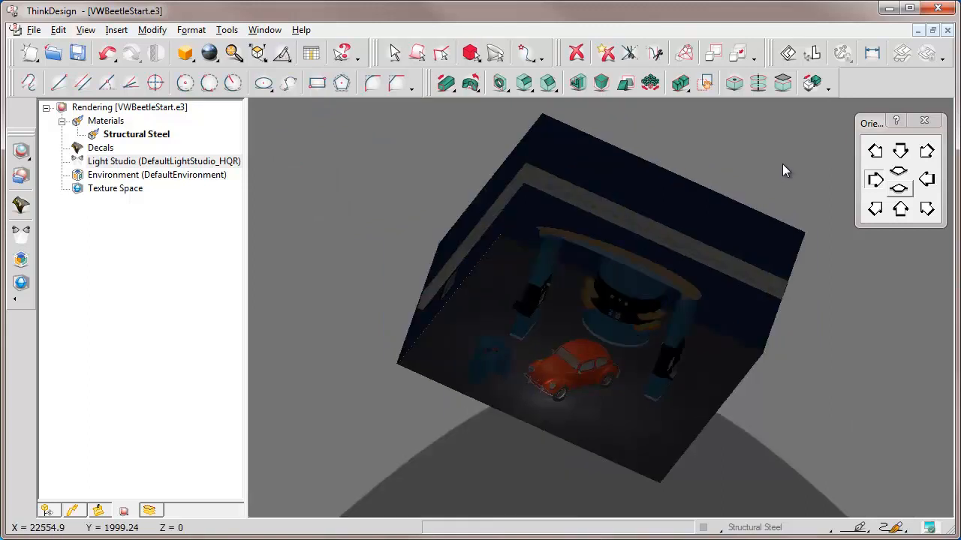
{"action": "left_click", "coordinate": [523, 324]}
{"action": "left_click", "coordinate": [523, 324]}
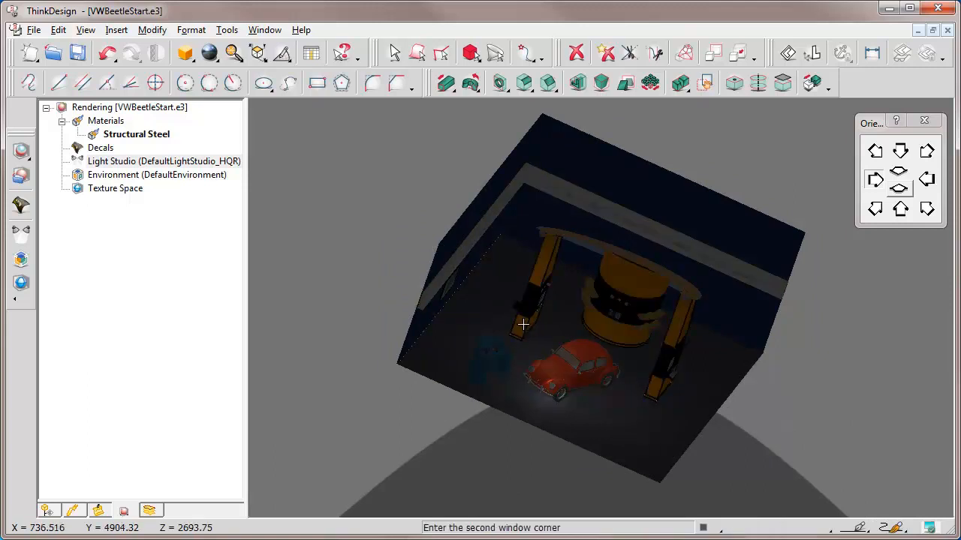
{"action": "left_click", "coordinate": [639, 429]}
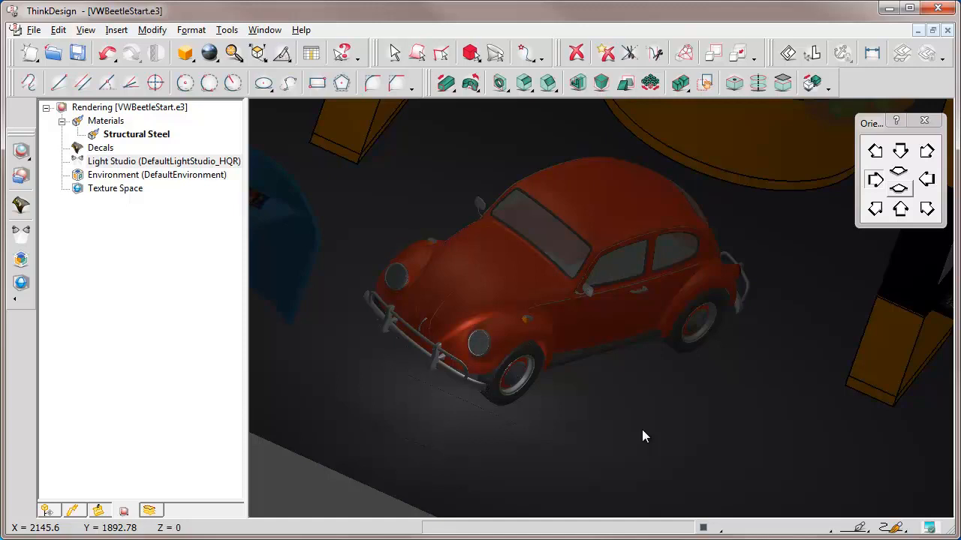
{"action": "left_click_drag", "start_coordinate": [20, 128], "coordinate": [19, 98]}
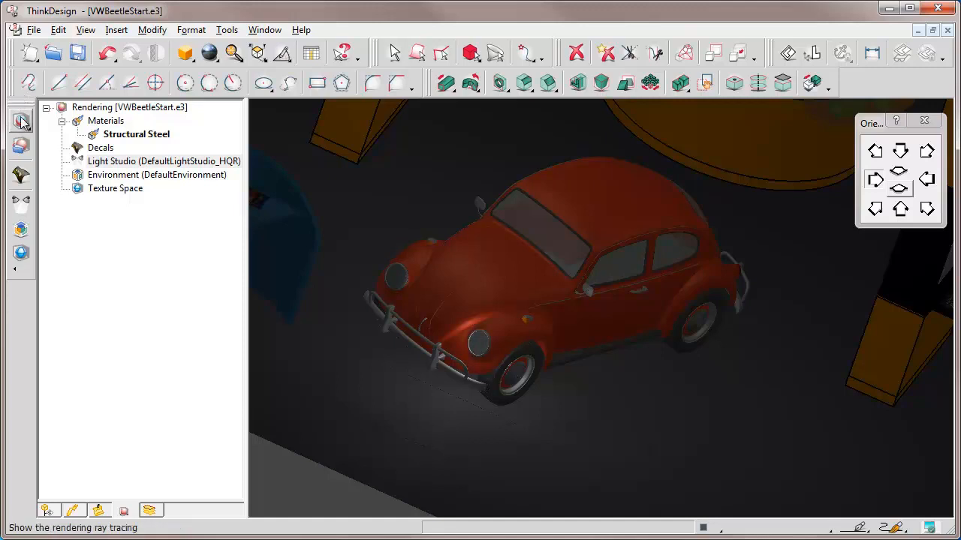
{"action": "left_click", "coordinate": [22, 123]}
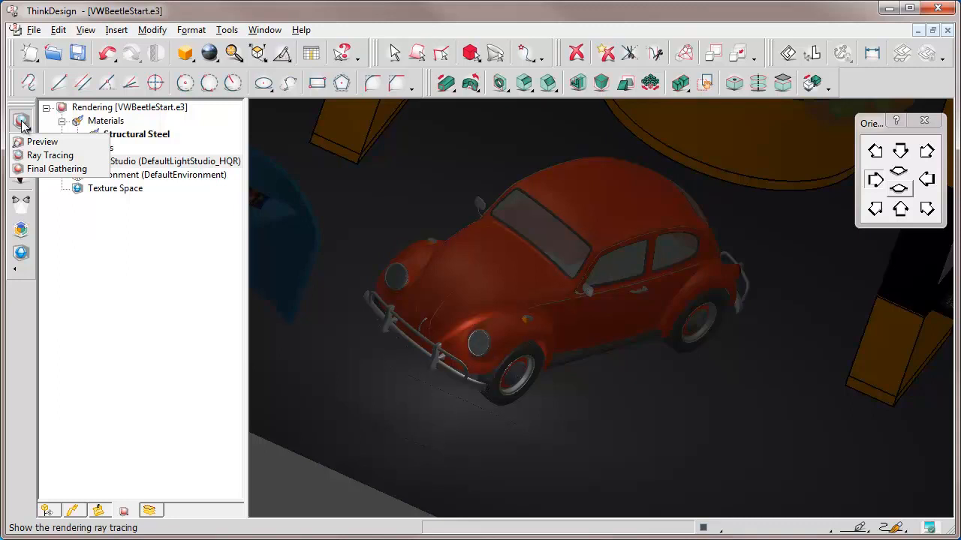
{"action": "left_click", "coordinate": [39, 142]}
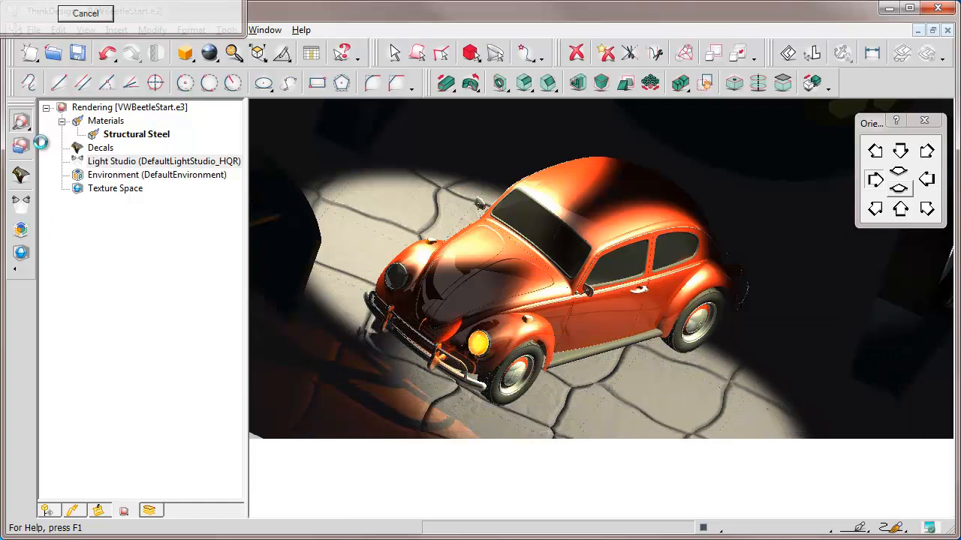
Step: Reopen the light studio for editing and turn the distant lights Light0 and Light1 back on
{"action": "left_click", "coordinate": [875, 211]}
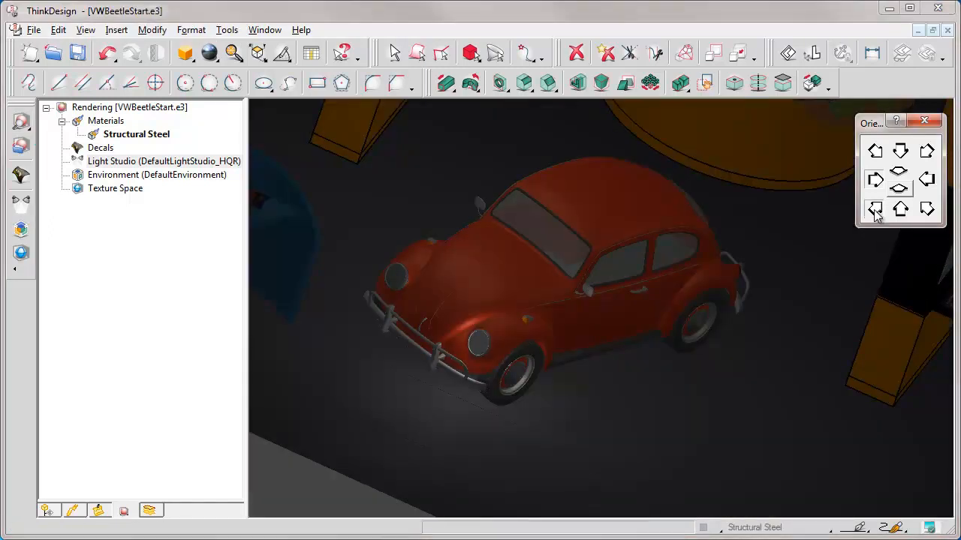
{"action": "left_click", "coordinate": [875, 212]}
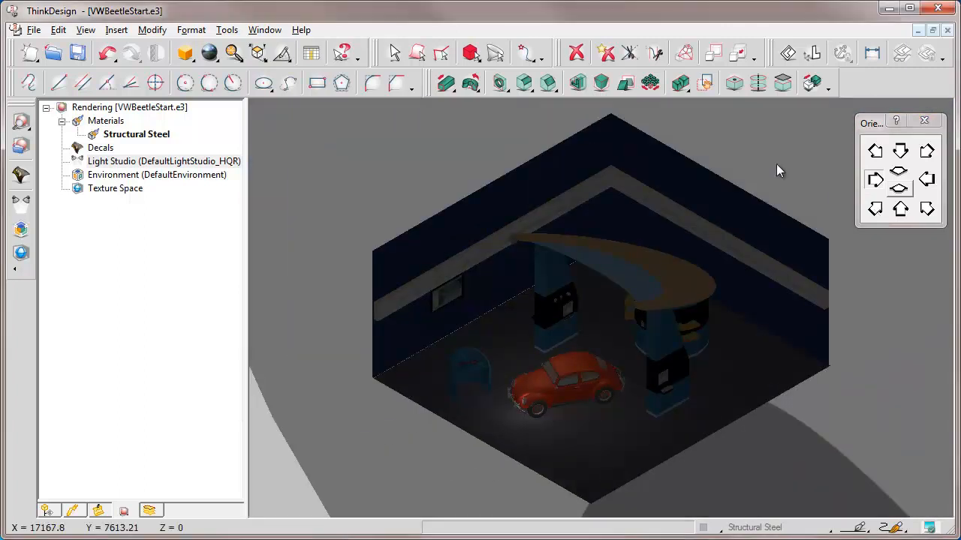
{"action": "key", "text": "Right"}
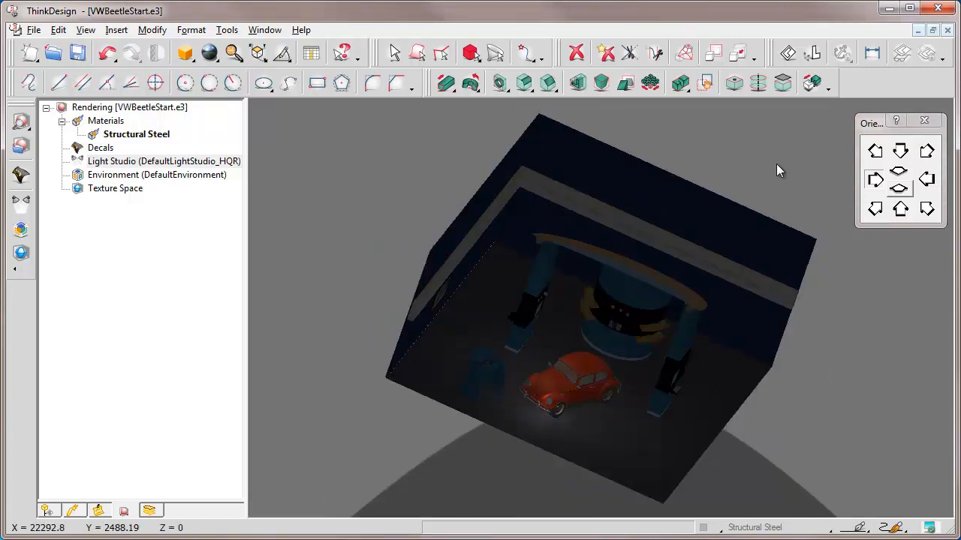
{"action": "right_click", "coordinate": [154, 163]}
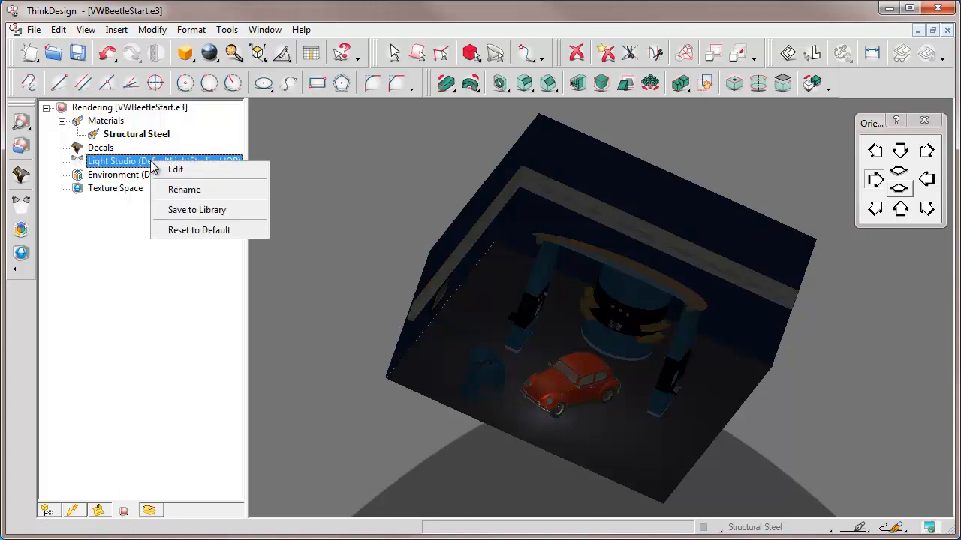
{"action": "left_click", "coordinate": [177, 171]}
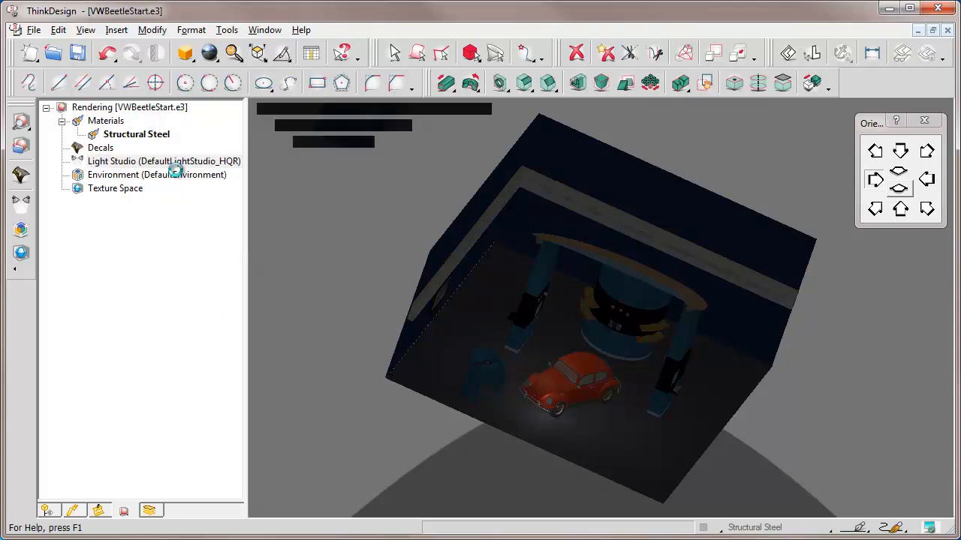
{"action": "left_click", "coordinate": [300, 126]}
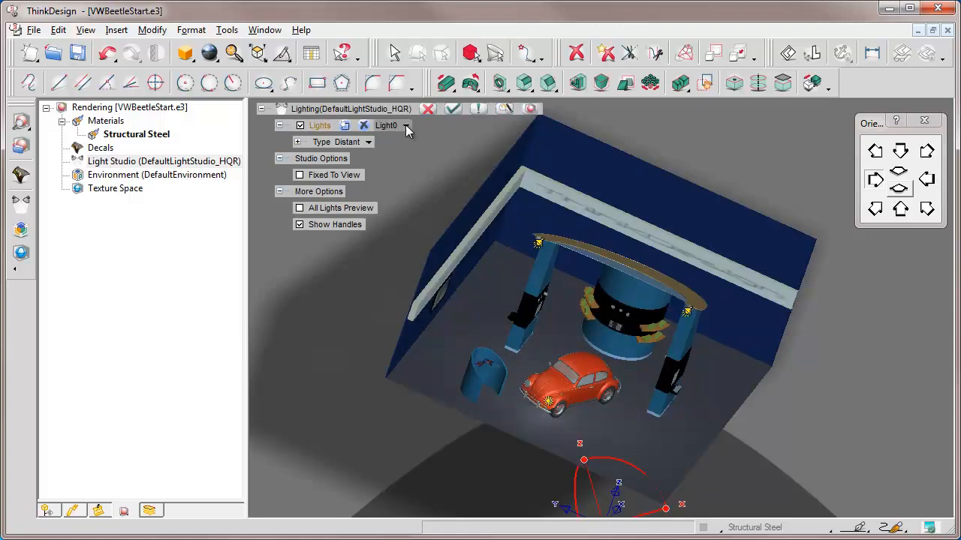
{"action": "left_click", "coordinate": [406, 127]}
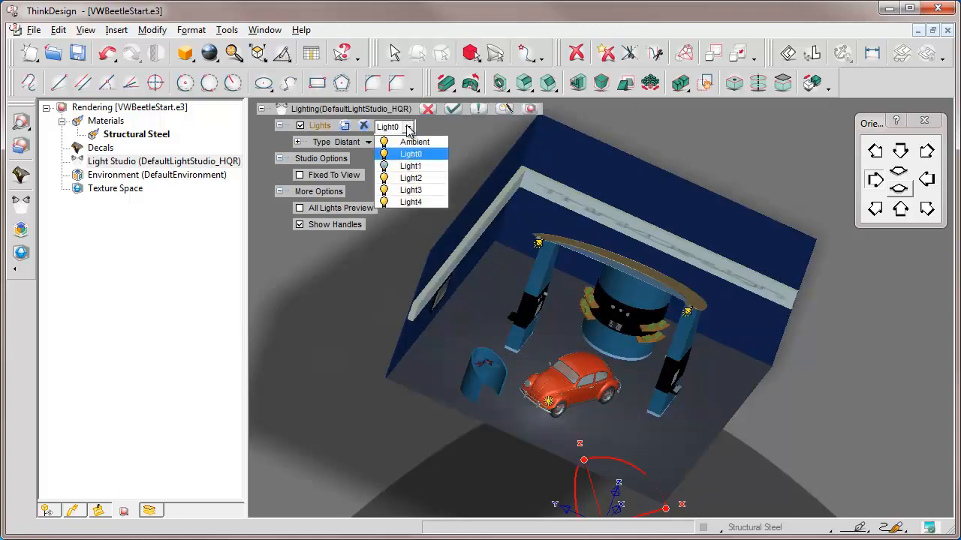
{"action": "left_click", "coordinate": [411, 166]}
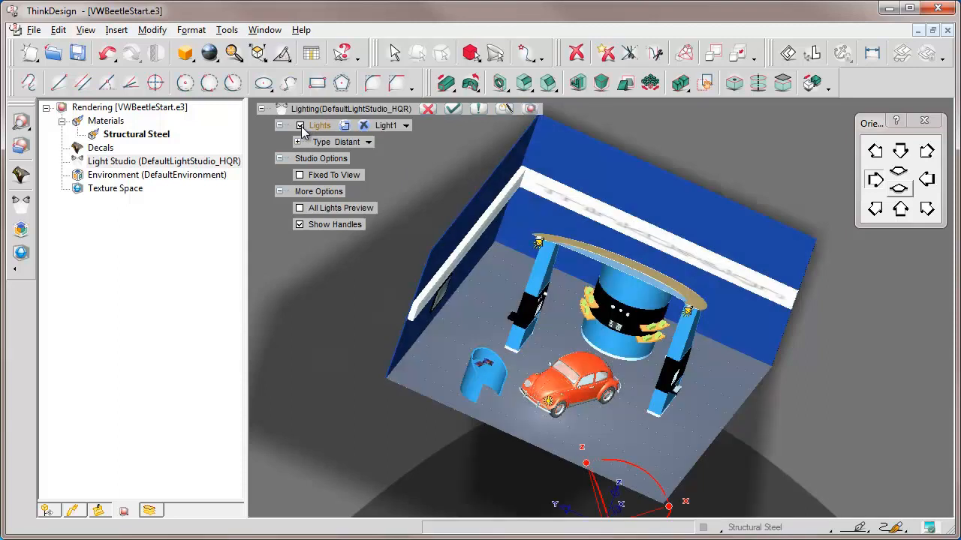
{"action": "key", "text": "F6"}
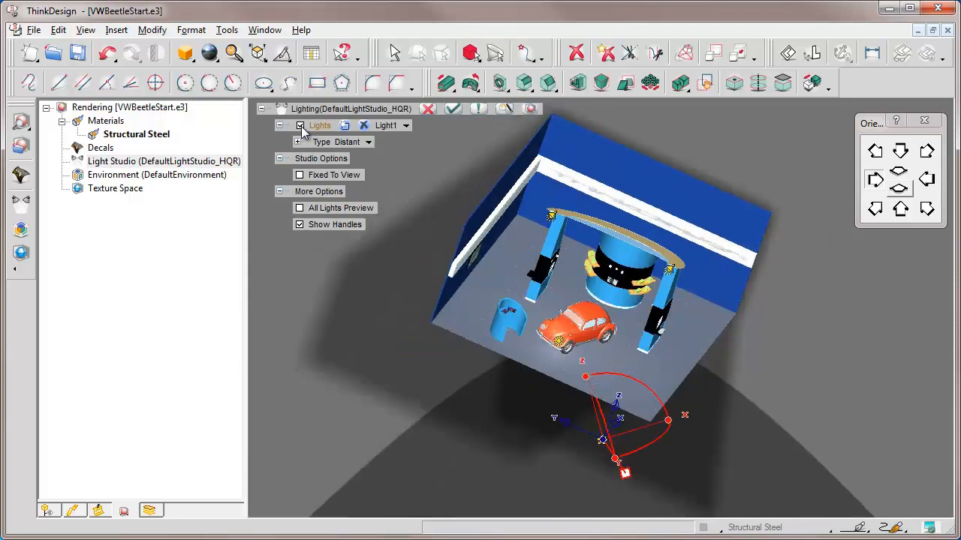
Step: Apply the light studio changes with the distant lights turned on and the scene in isometric view
{"action": "left_click", "coordinate": [875, 211]}
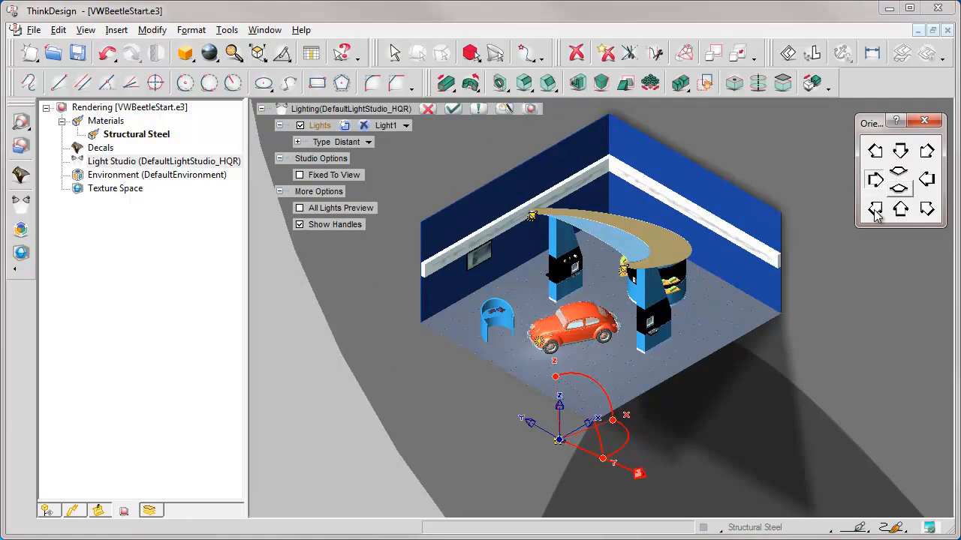
{"action": "left_click", "coordinate": [452, 109]}
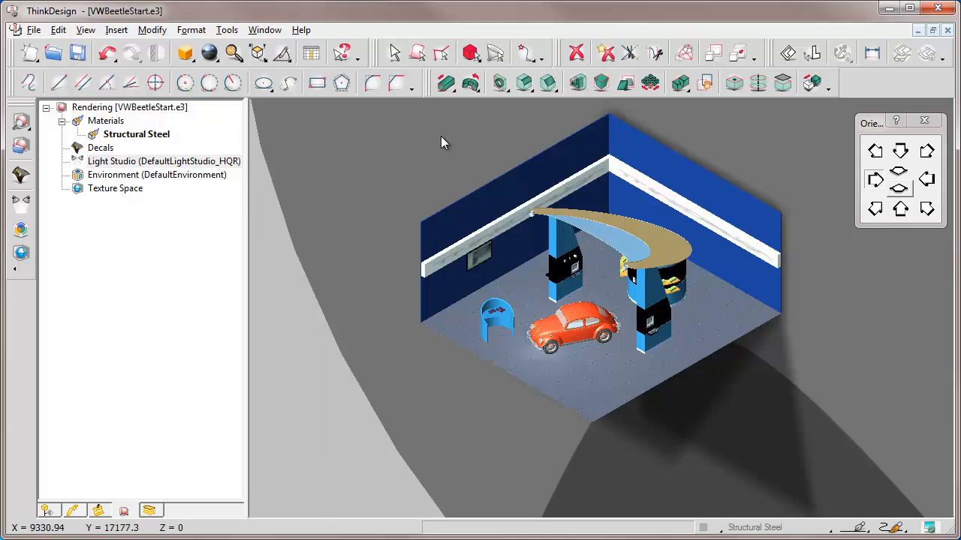
Step: Examine the lit exhibition stand and the Beetle up close, from the front, from below and from above
{"action": "key", "text": "ctrl+w"}
{"action": "left_click", "coordinate": [440, 136]}
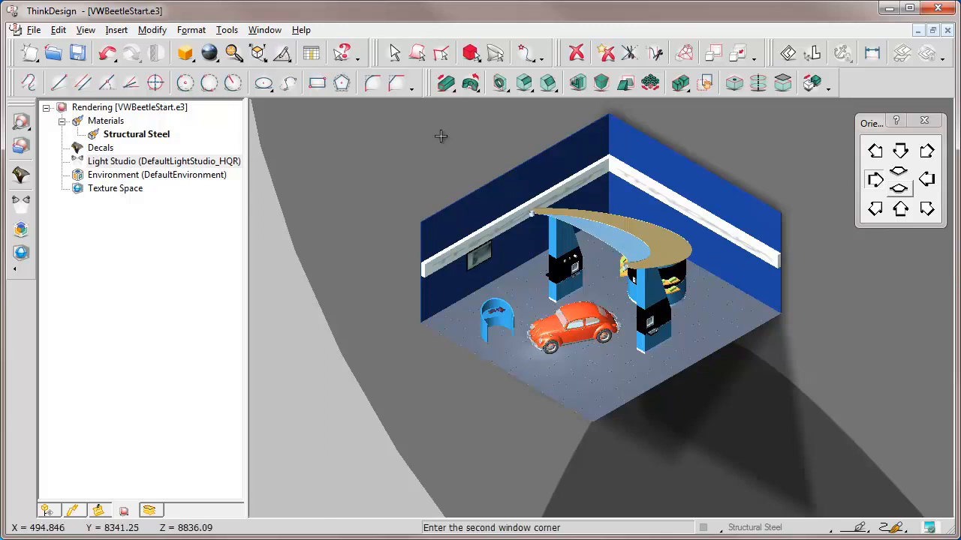
{"action": "left_click", "coordinate": [760, 401]}
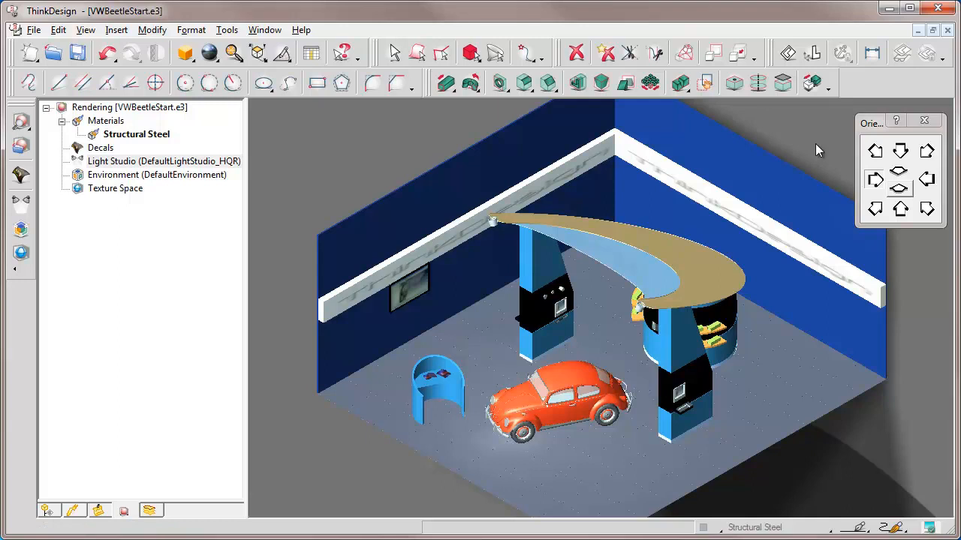
{"action": "key", "text": "Right"}
{"action": "key", "text": "Up"}
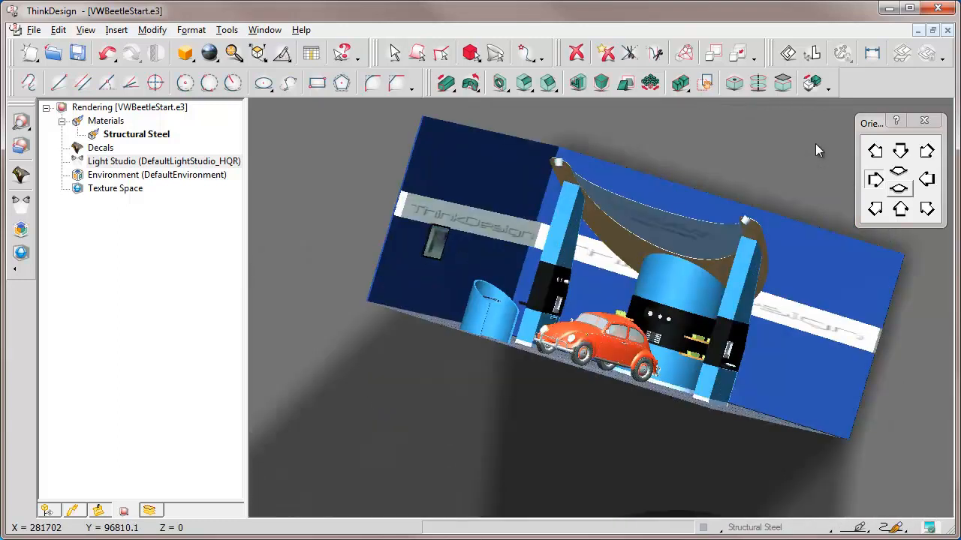
{"action": "key", "text": "Up"}
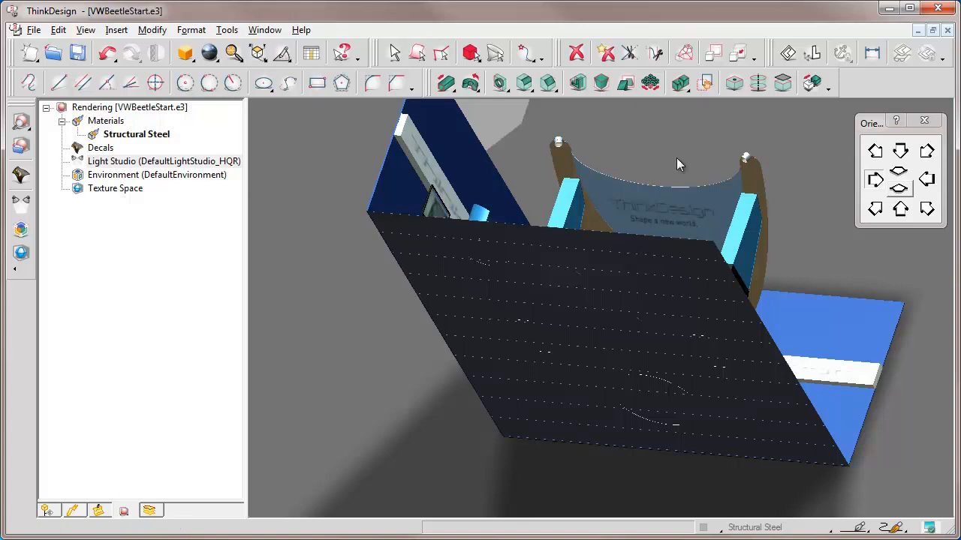
{"action": "key", "text": "Down"}
{"action": "key", "text": "Down"}
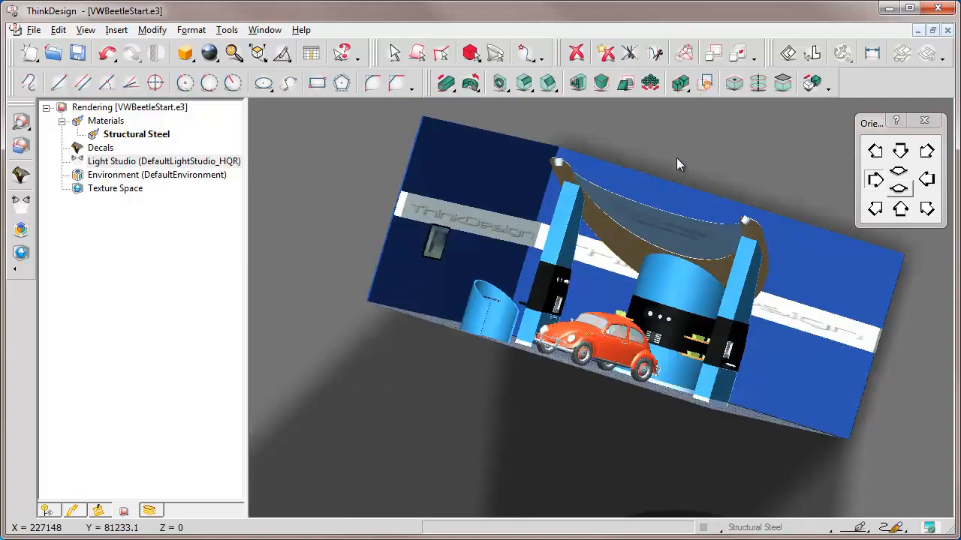
{"action": "key", "text": "Down"}
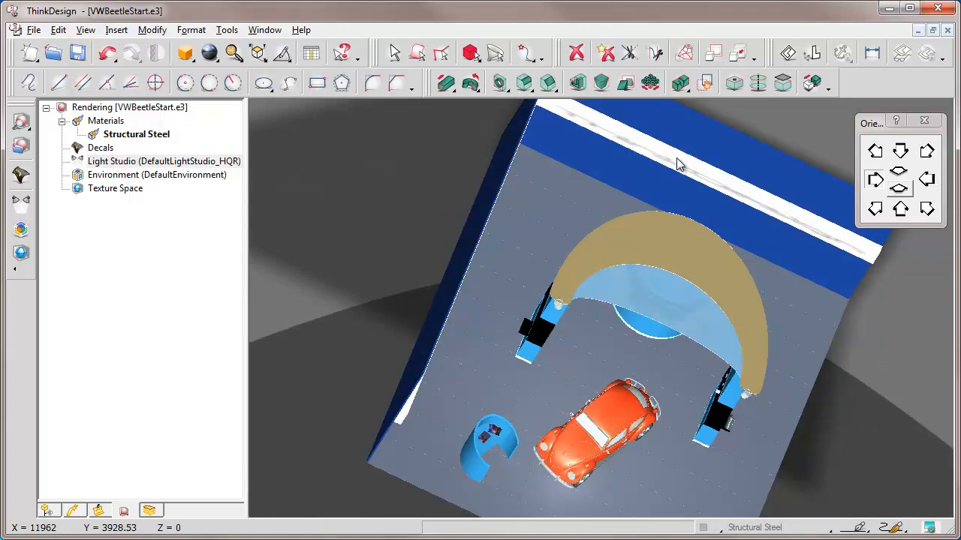
{"action": "key", "text": "Down"}
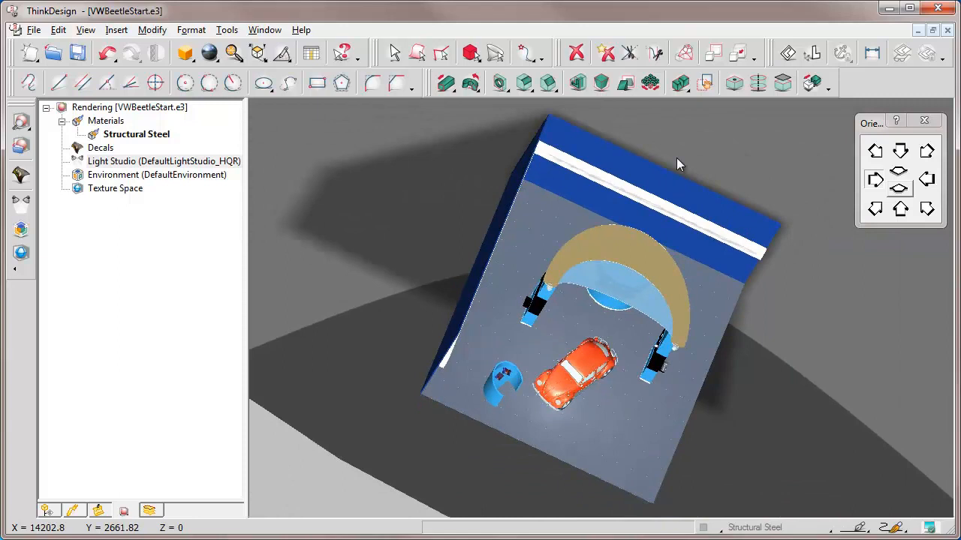
{"action": "left_click", "coordinate": [875, 210]}
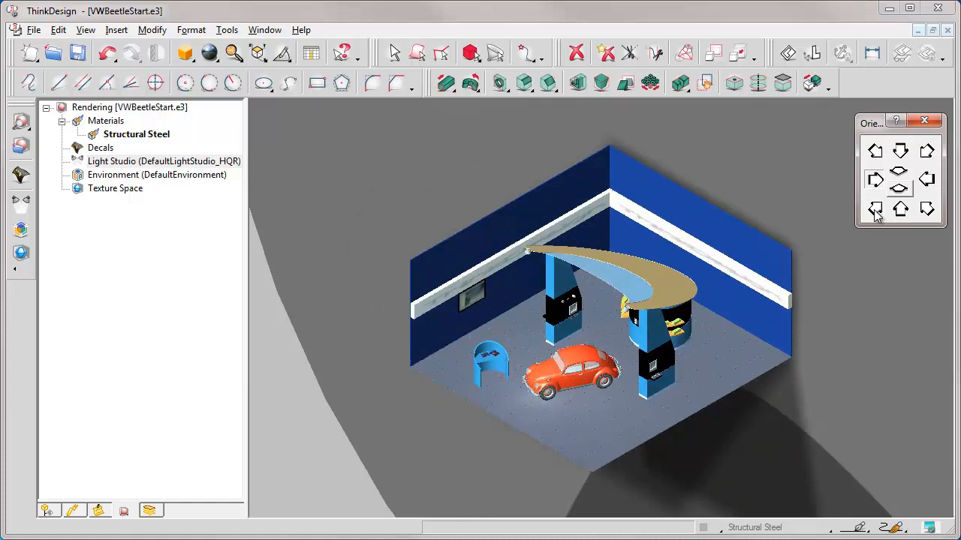
Step: Open VWBeetleFinal.e3 from the e-learning folder and show its rendering tree at a readable width
{"action": "left_click", "coordinate": [53, 54]}
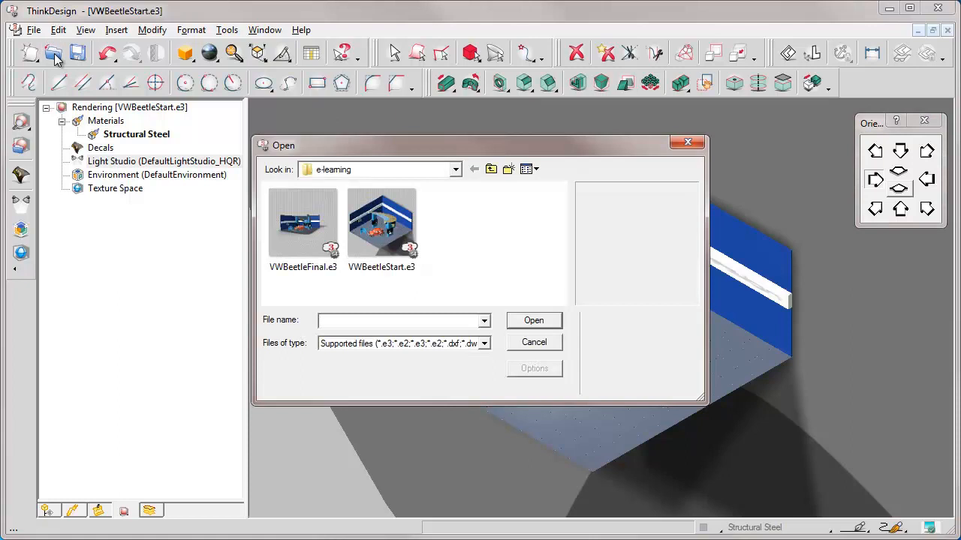
{"action": "left_click", "coordinate": [301, 229]}
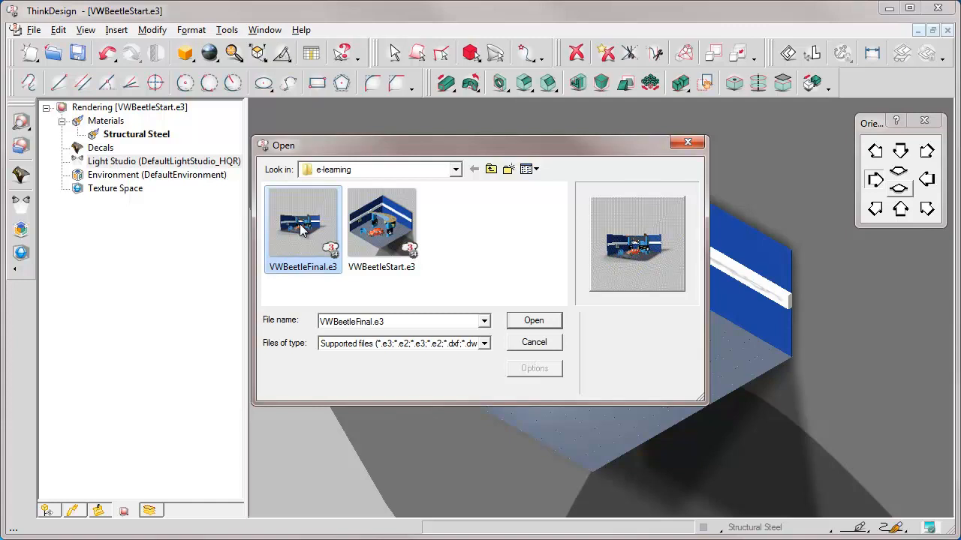
{"action": "left_click", "coordinate": [535, 323]}
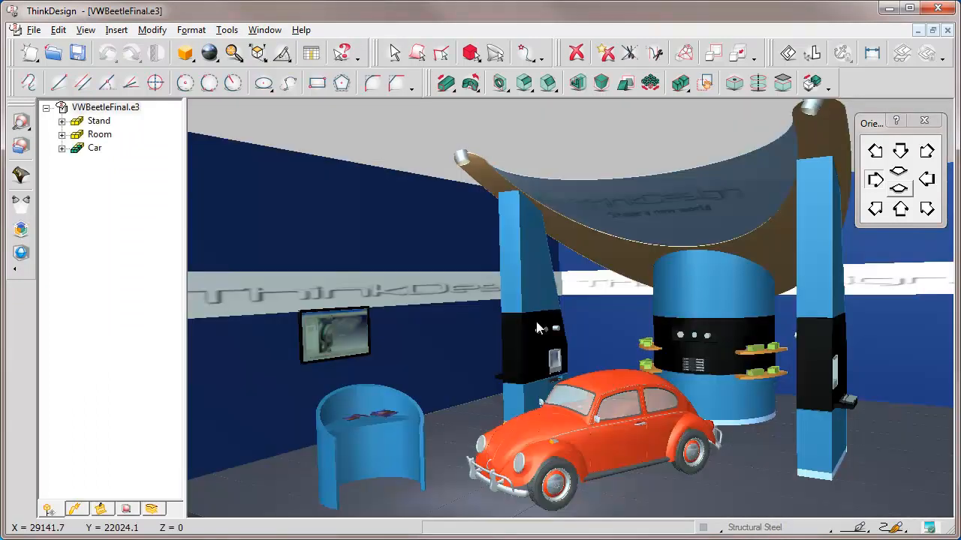
{"action": "left_click", "coordinate": [126, 510]}
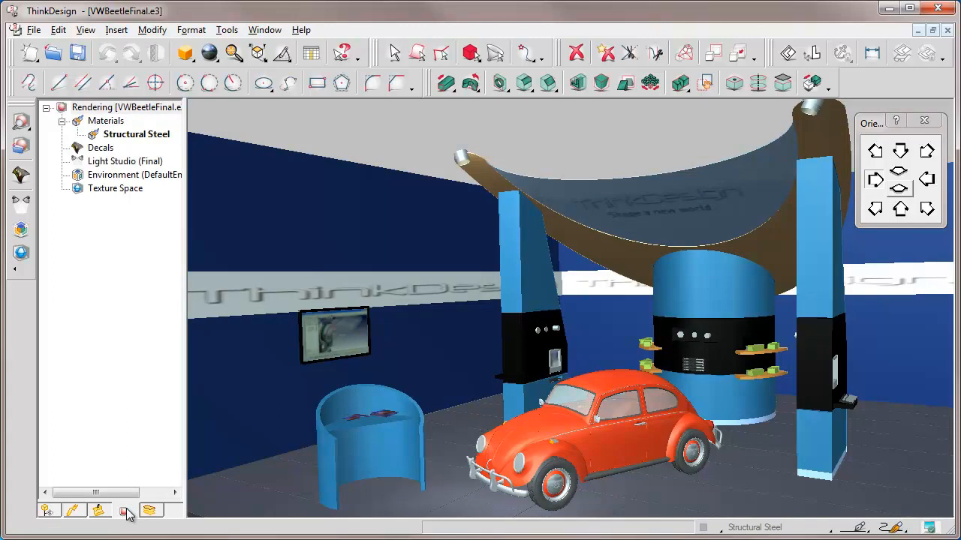
{"action": "left_click_drag", "start_coordinate": [186, 101], "coordinate": [249, 101]}
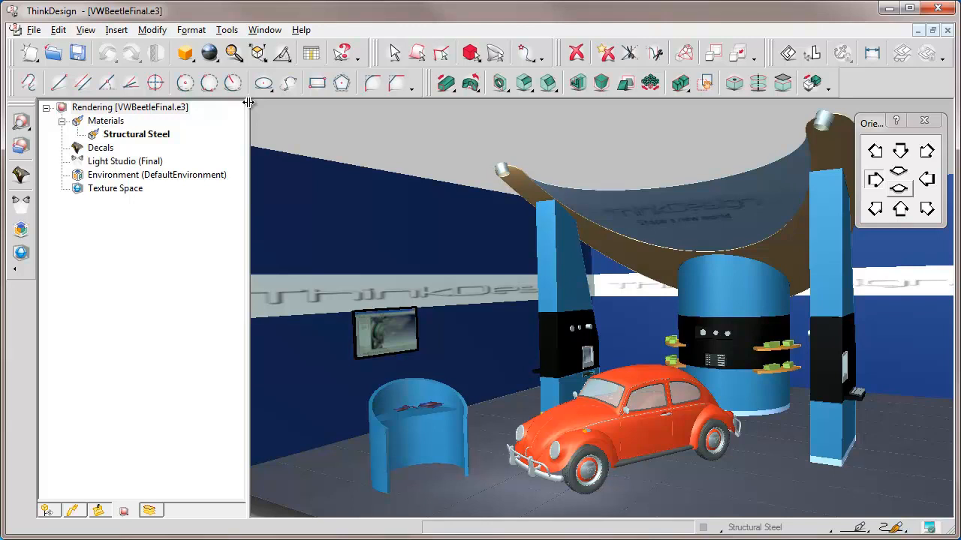
Step: Open the Final light studio for editing and turn on the preview of all lights
{"action": "right_click", "coordinate": [122, 162]}
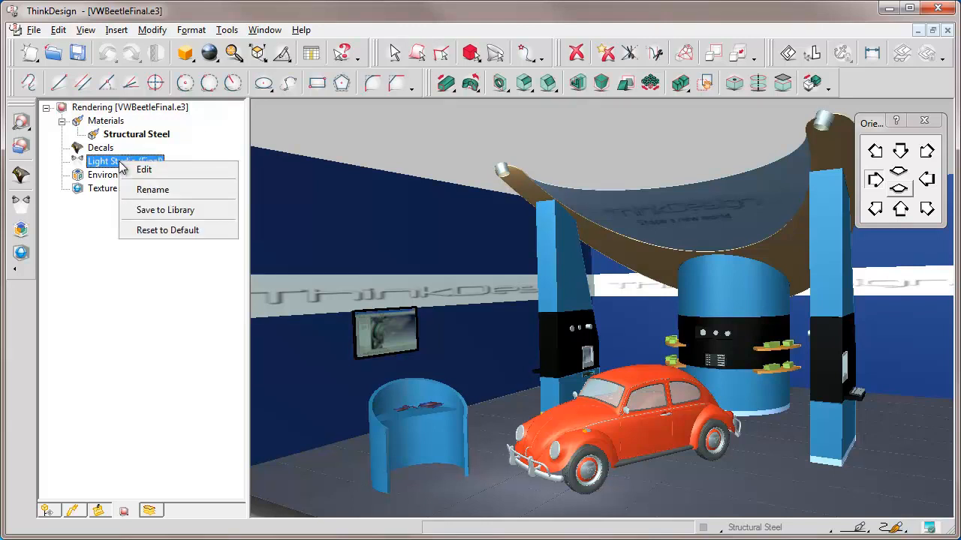
{"action": "left_click", "coordinate": [144, 169]}
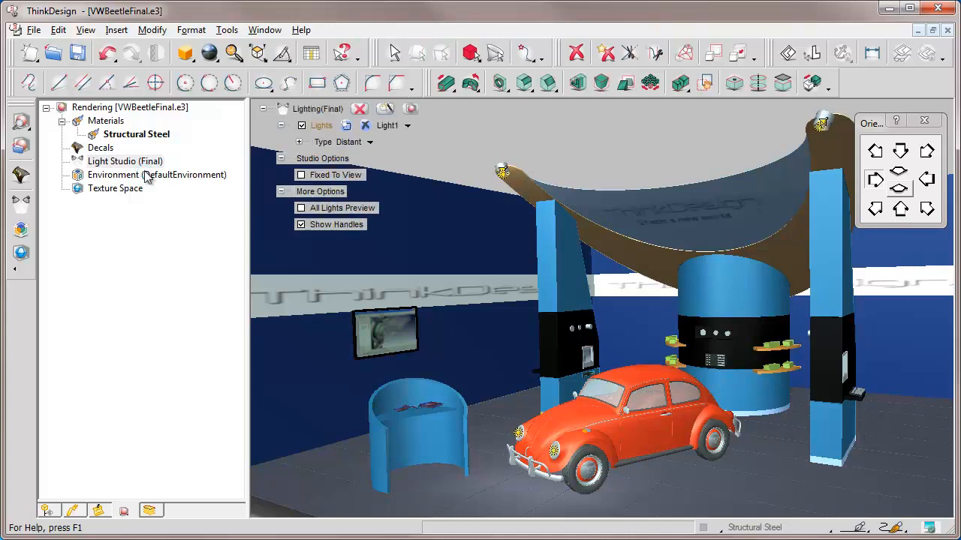
{"action": "left_click", "coordinate": [301, 208]}
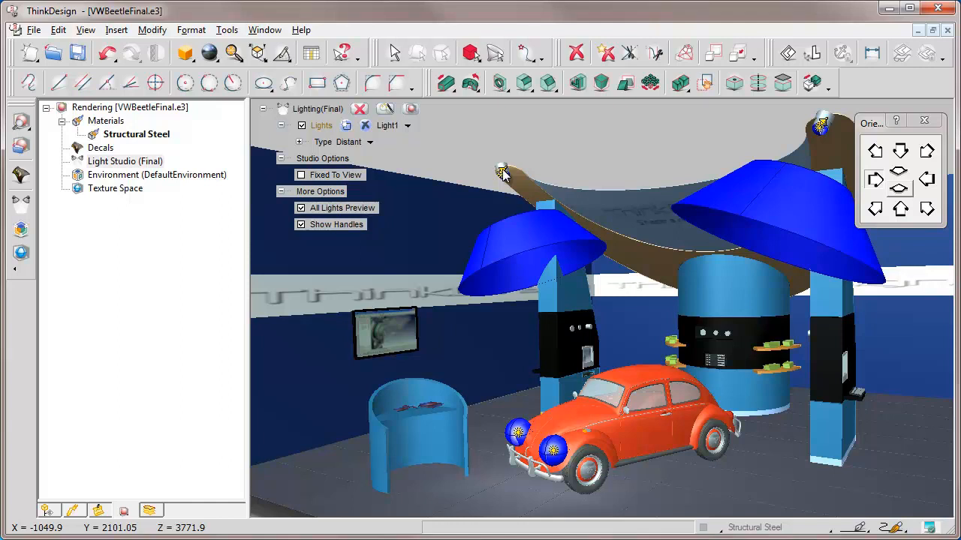
Step: Inspect the lights at the canopy's lamp up close and in the whole scene, and leave the light studio without changes
{"action": "left_click_drag", "start_coordinate": [485, 155], "coordinate": [524, 188]}
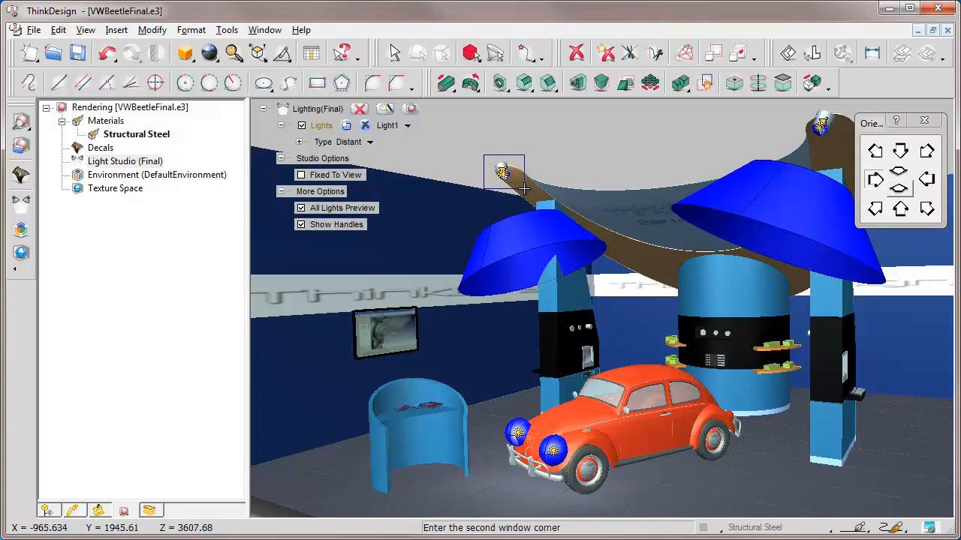
{"action": "left_click", "coordinate": [523, 189]}
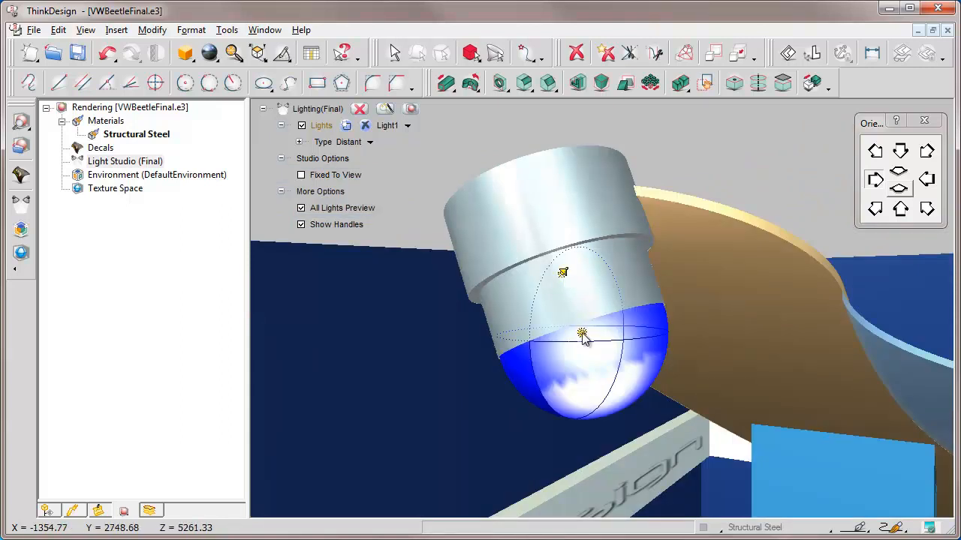
{"action": "key", "text": "ctrl+shift+z"}
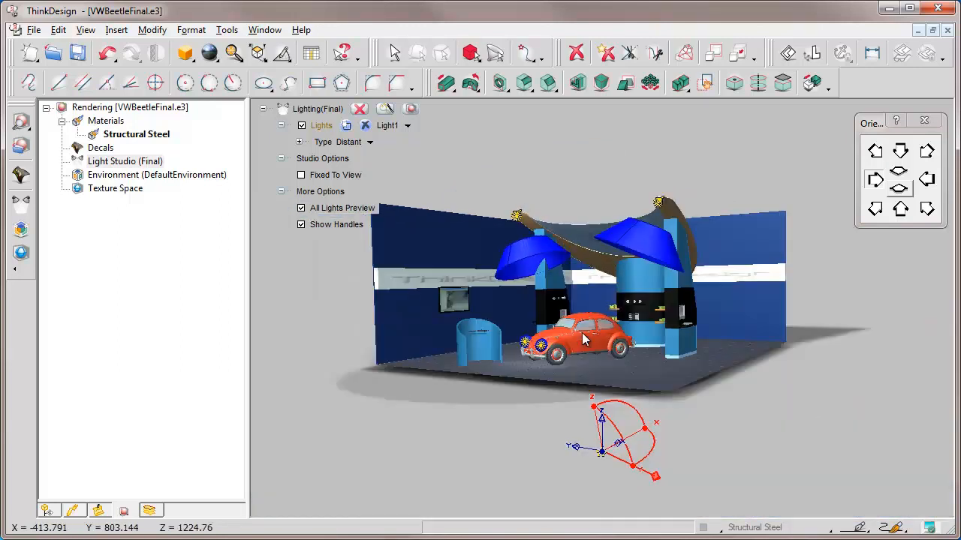
{"action": "left_click", "coordinate": [874, 211]}
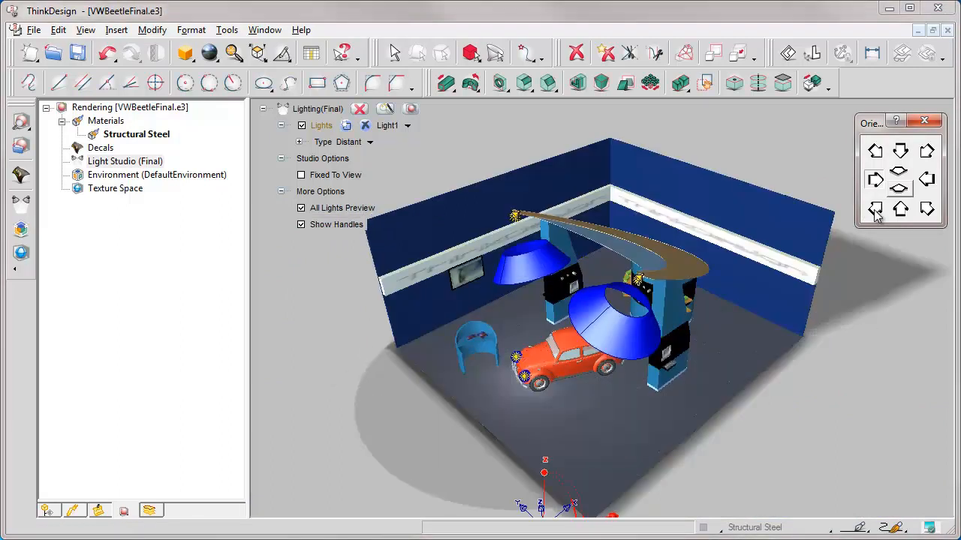
{"action": "left_click", "coordinate": [360, 111]}
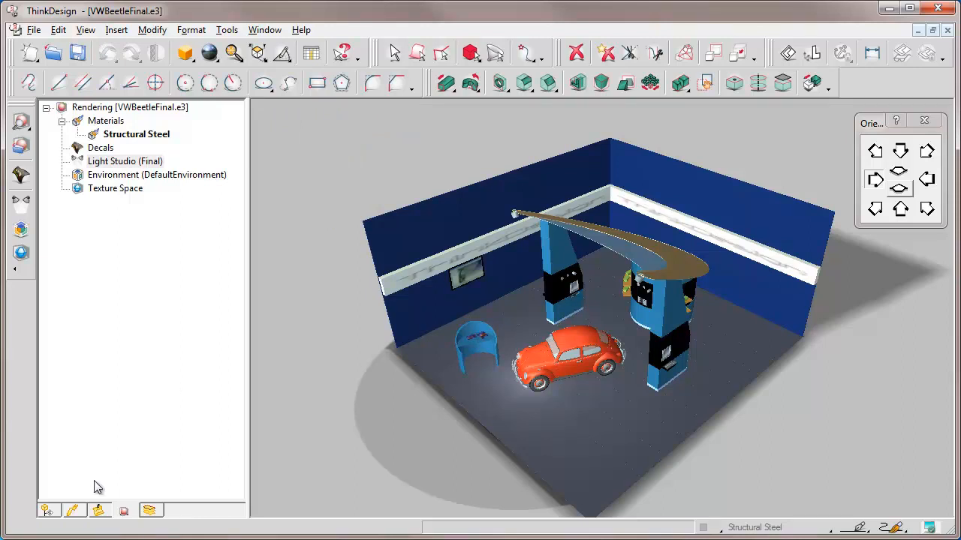
Step: Show the visual bookmarks and set the perspective view's focal length to 35mm - Compact camera in the view properties
{"action": "left_click", "coordinate": [73, 511]}
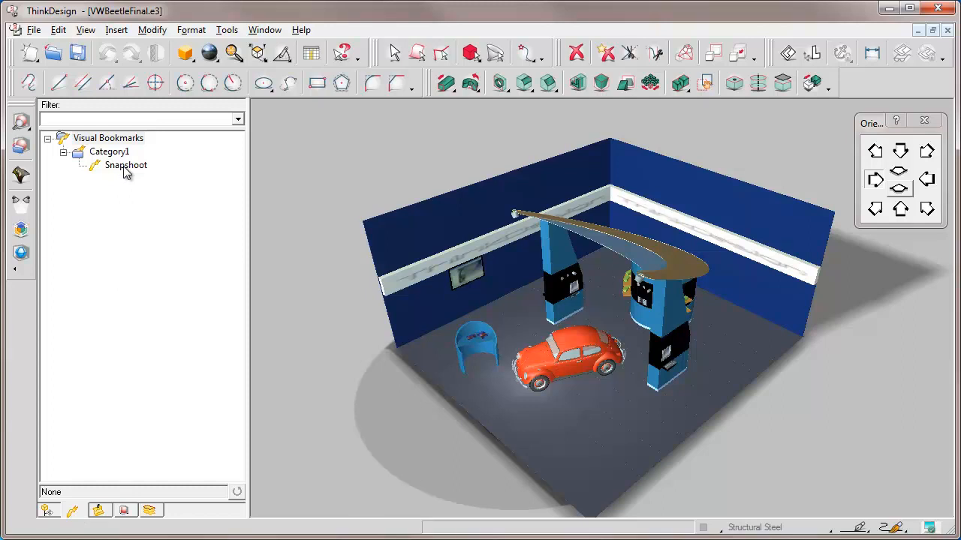
{"action": "right_click", "coordinate": [301, 157]}
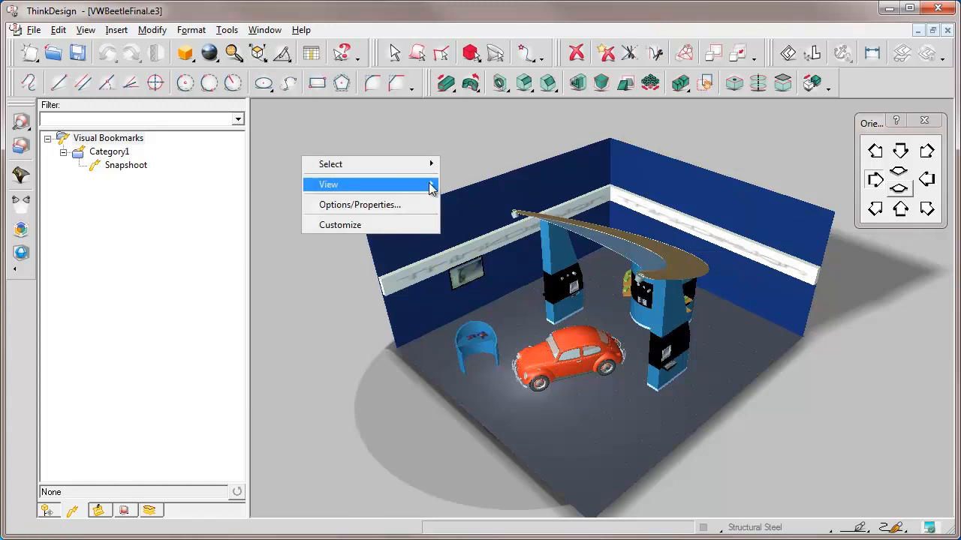
{"action": "mouse_move", "coordinate": [432, 188]}
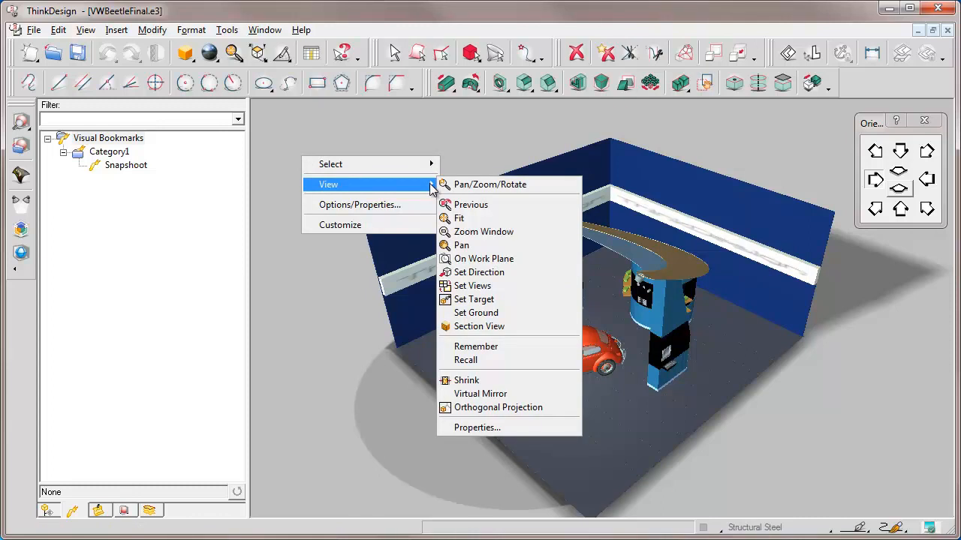
{"action": "left_click", "coordinate": [473, 428]}
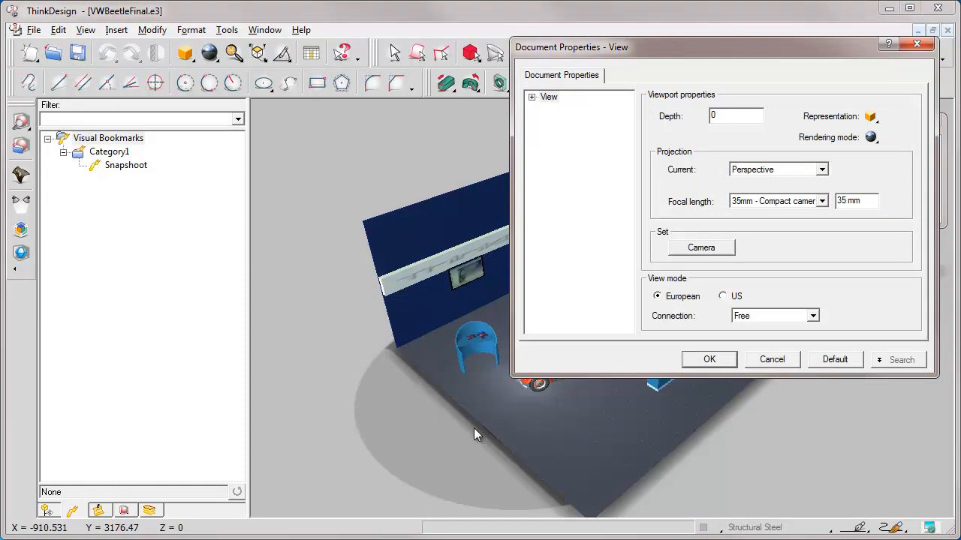
{"action": "left_click_drag", "start_coordinate": [532, 51], "coordinate": [314, 135]}
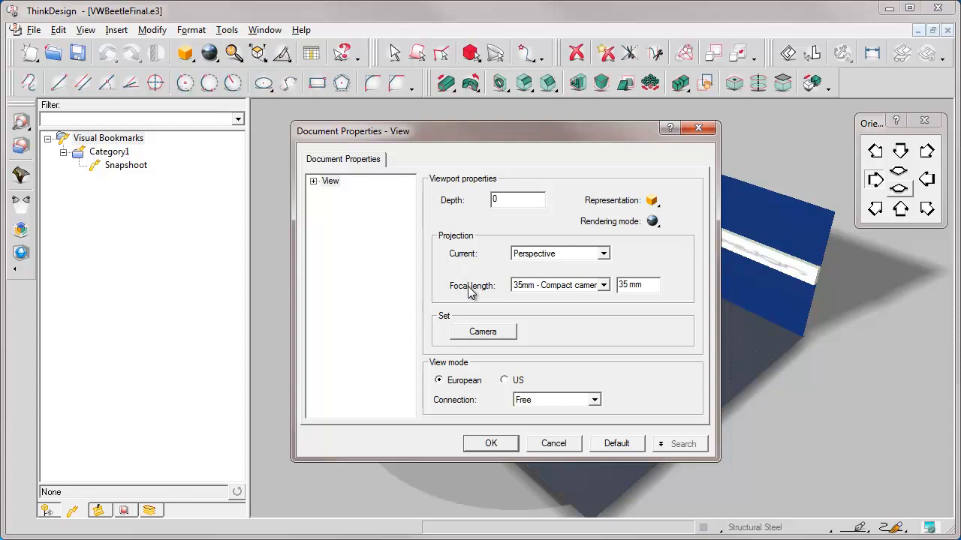
{"action": "left_click", "coordinate": [603, 286]}
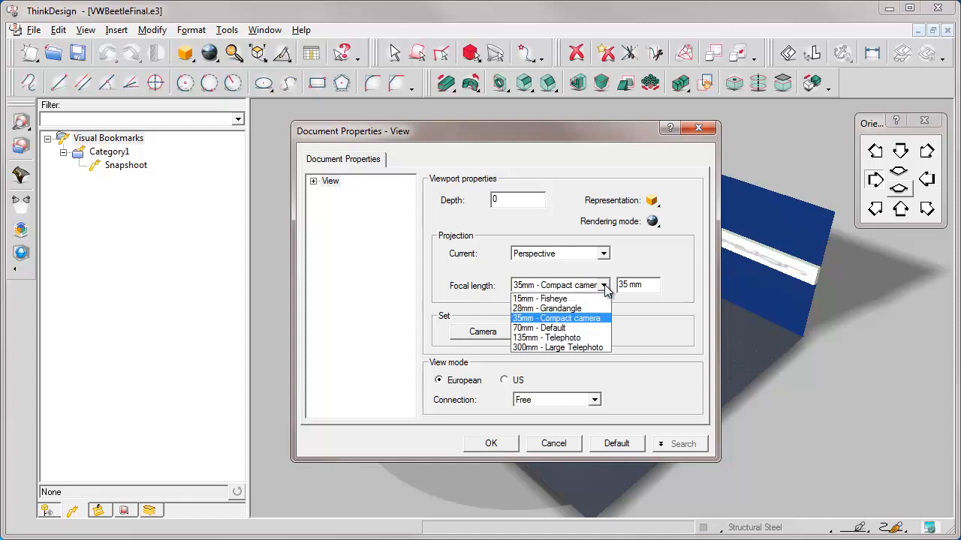
{"action": "left_click", "coordinate": [555, 319]}
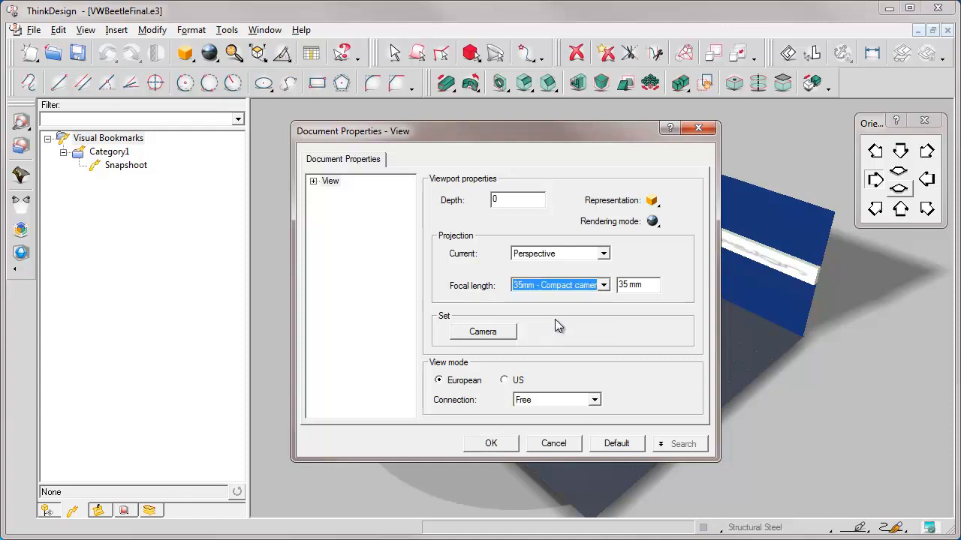
{"action": "left_click", "coordinate": [491, 444]}
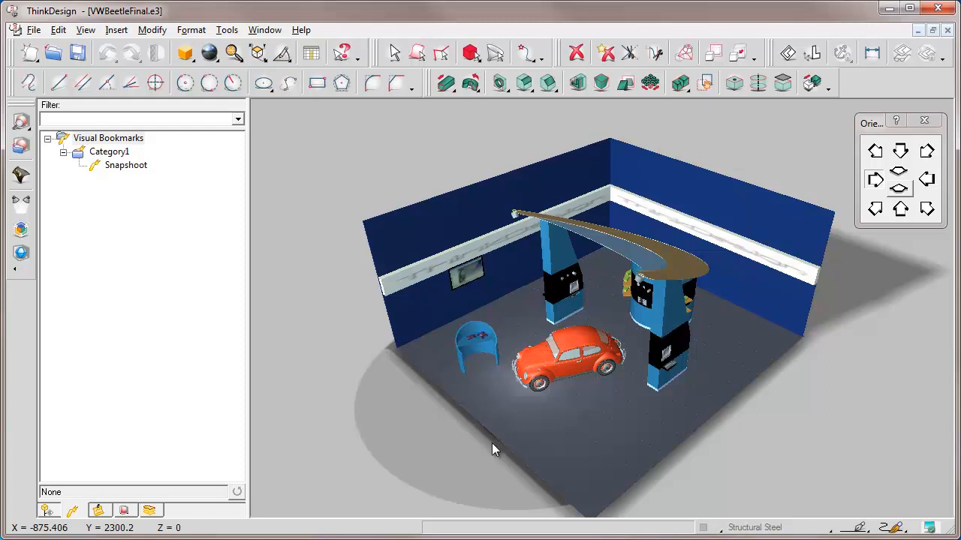
Step: Activate the Snapshoot visual bookmark and render the scene with Ray Tracing
{"action": "right_click", "coordinate": [122, 168]}
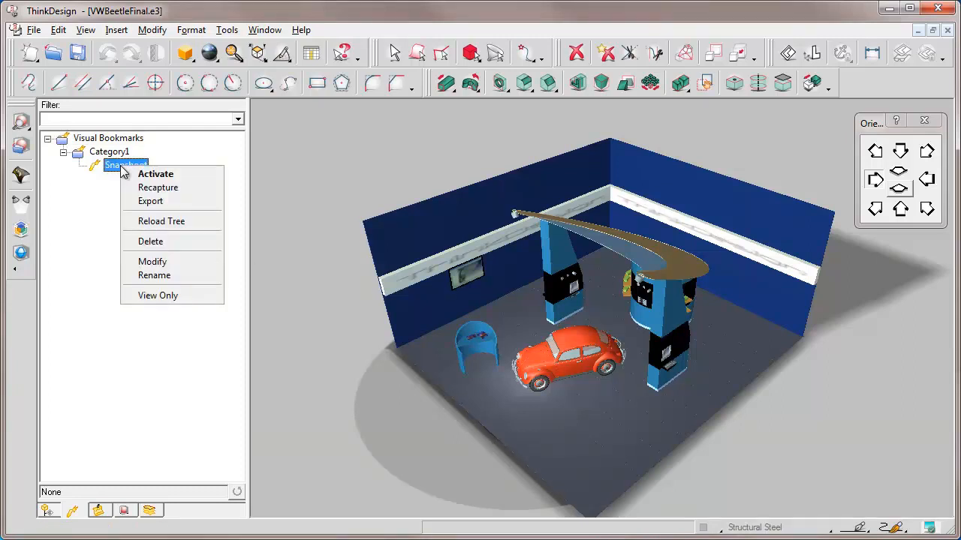
{"action": "left_click", "coordinate": [154, 174]}
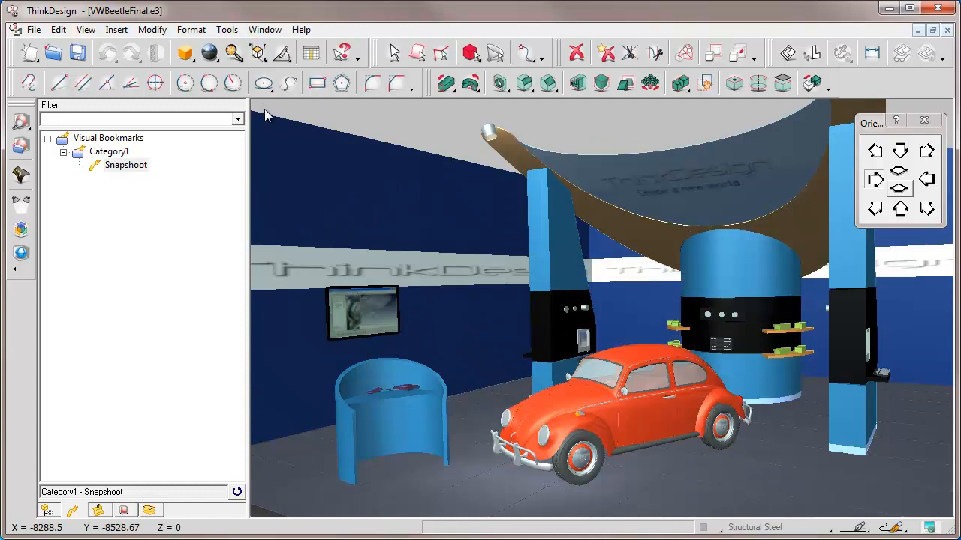
{"action": "left_click", "coordinate": [924, 121]}
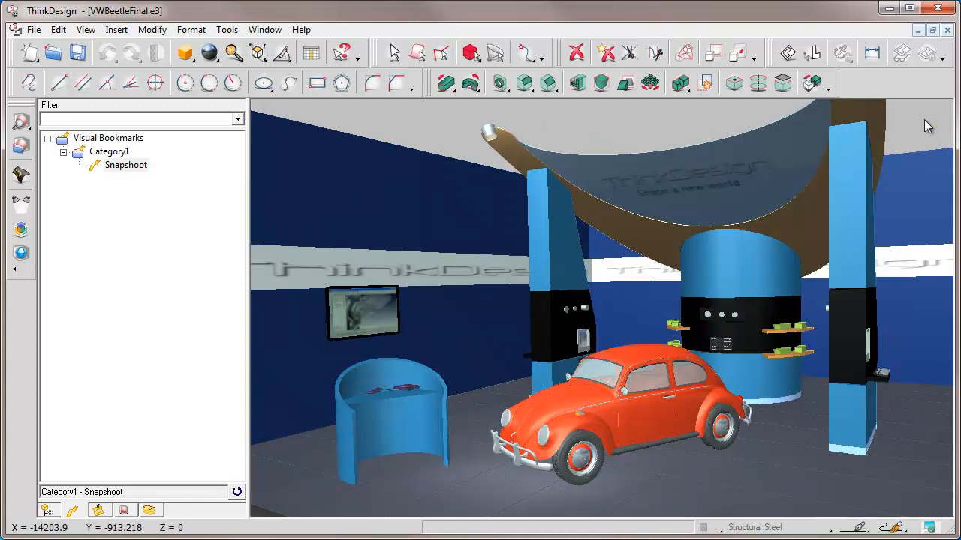
{"action": "left_click", "coordinate": [21, 122]}
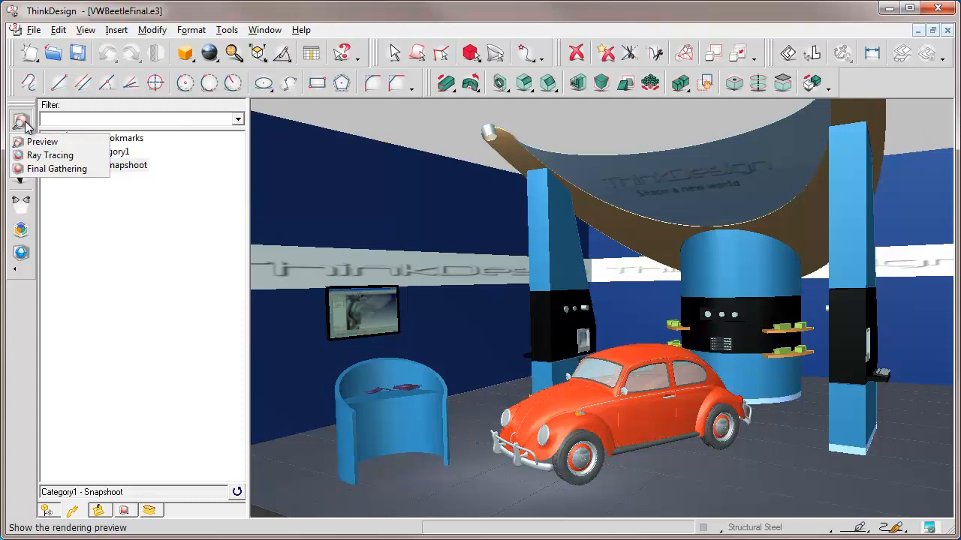
{"action": "left_click", "coordinate": [48, 155]}
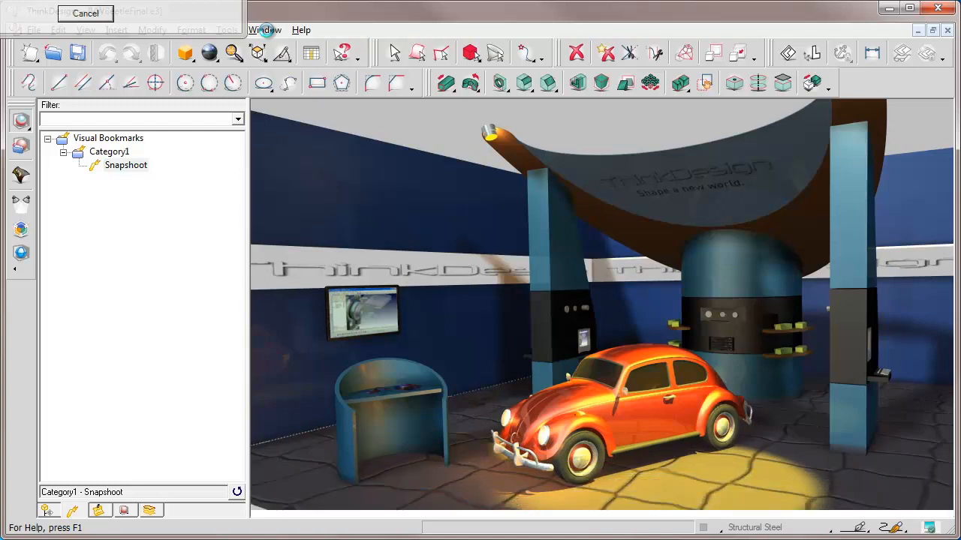
Step: Switch back to the VWBeetleStart.e3 document and save it
{"action": "left_click", "coordinate": [265, 30]}
{"action": "left_click", "coordinate": [330, 172]}
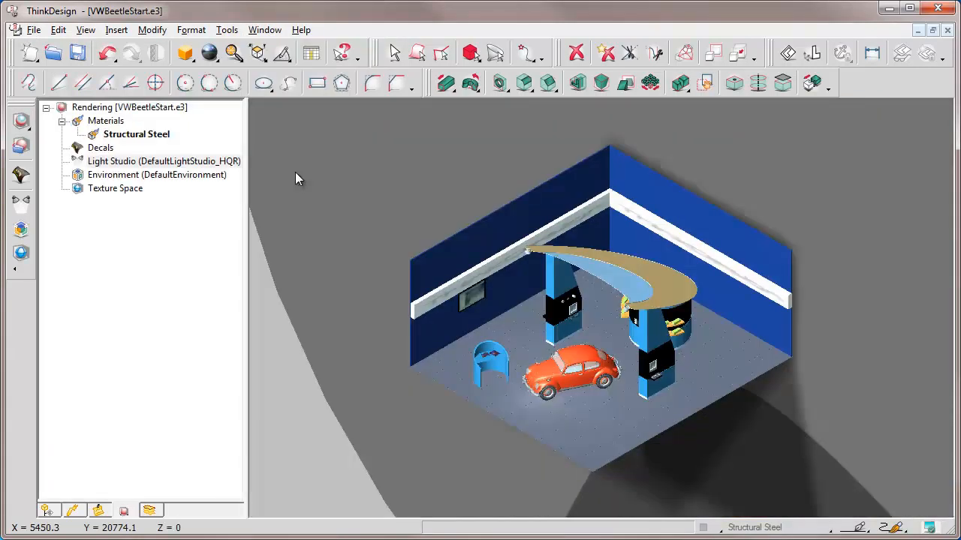
{"action": "left_click", "coordinate": [78, 56]}
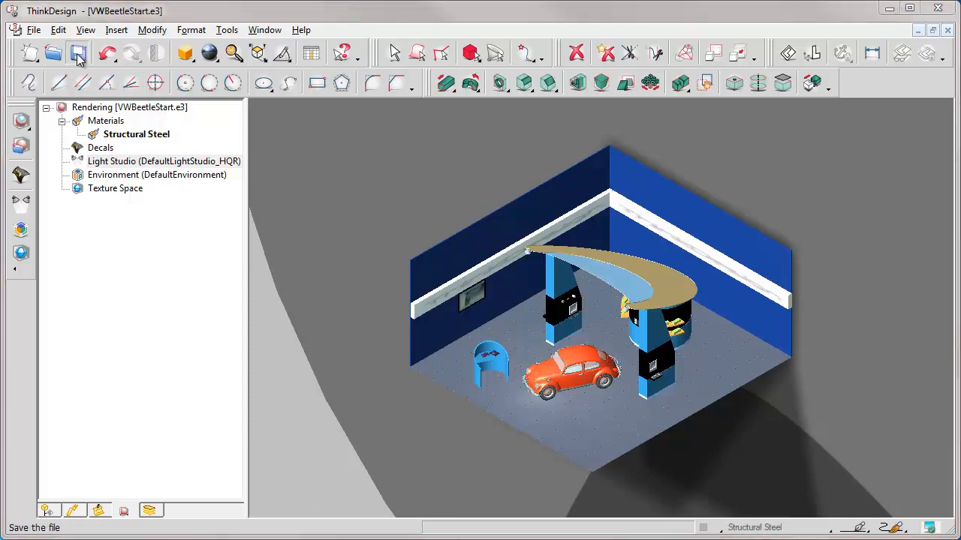